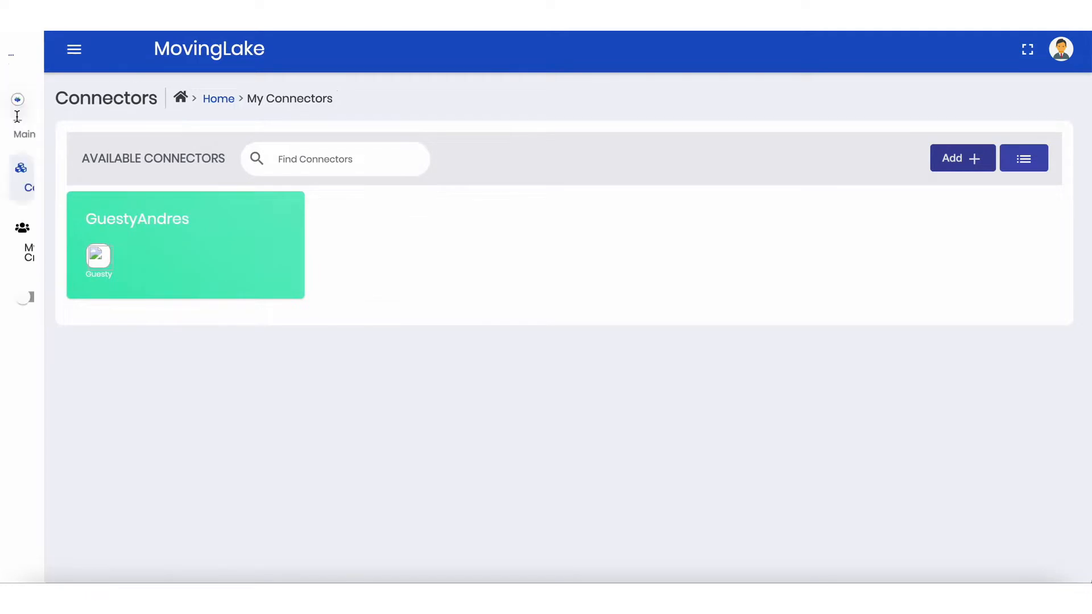
# Start a new credential from the My Credentials page and view the form for the Webhooks adapter
pyautogui.moveTo(66, 160)
pyautogui.click(97, 235)
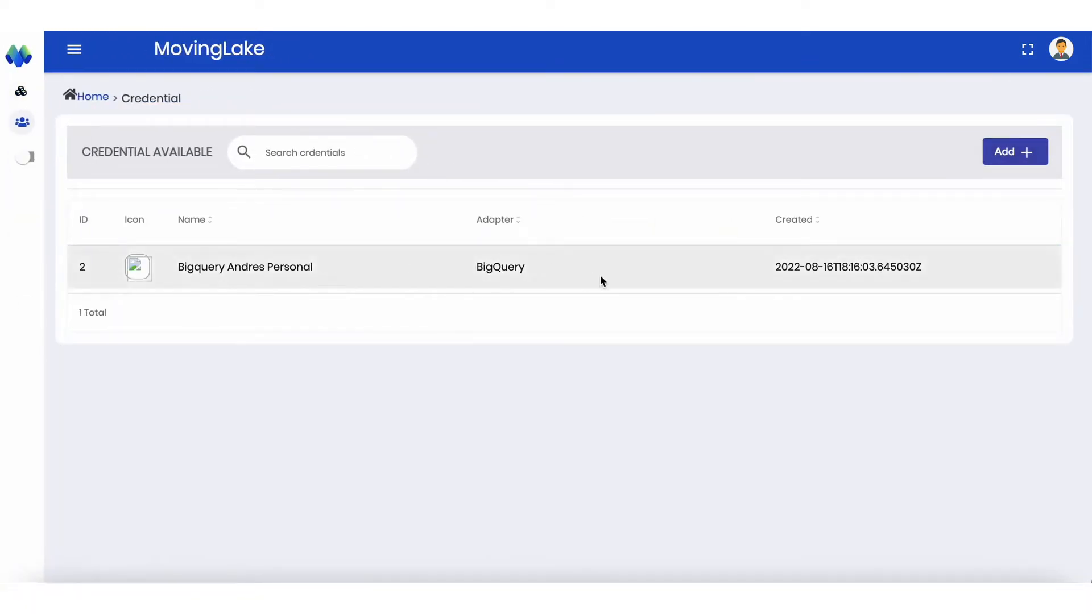
pyautogui.click(985, 151)
pyautogui.click(621, 233)
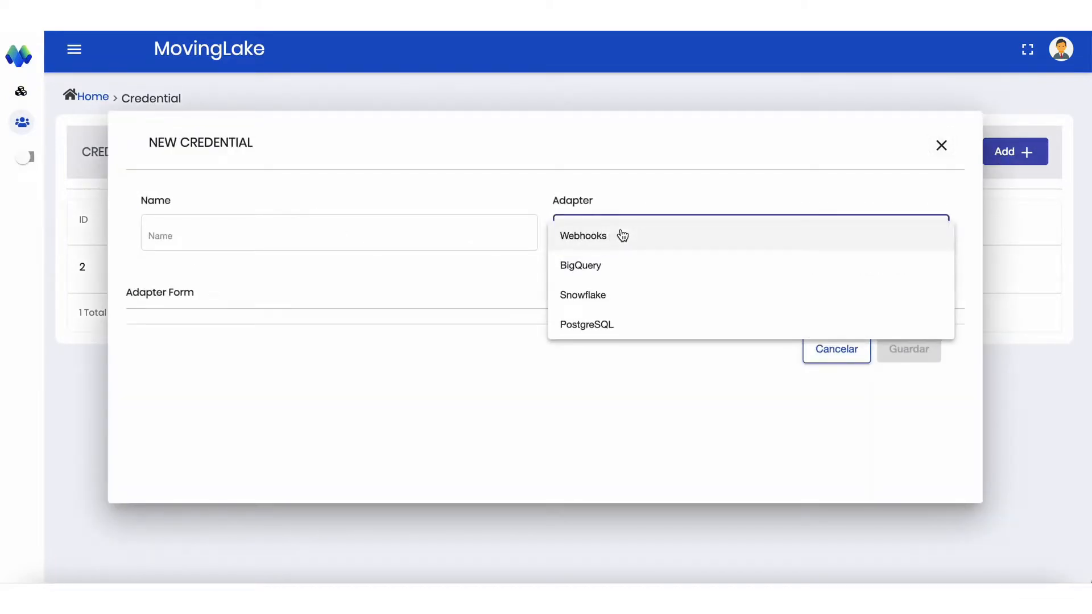
pyautogui.click(623, 235)
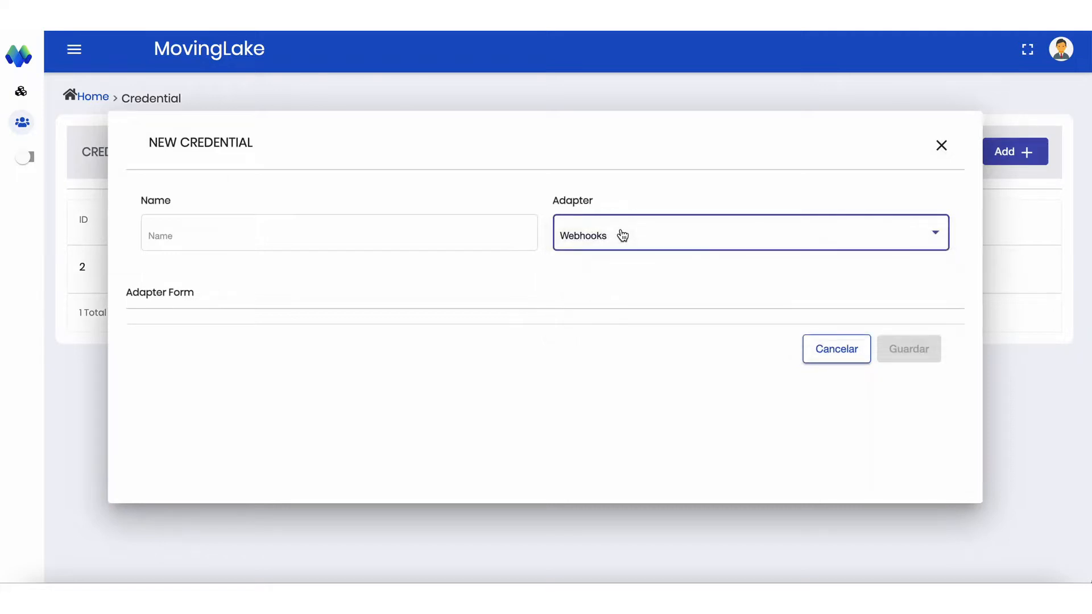
pyautogui.scroll(-1, 510, 340)
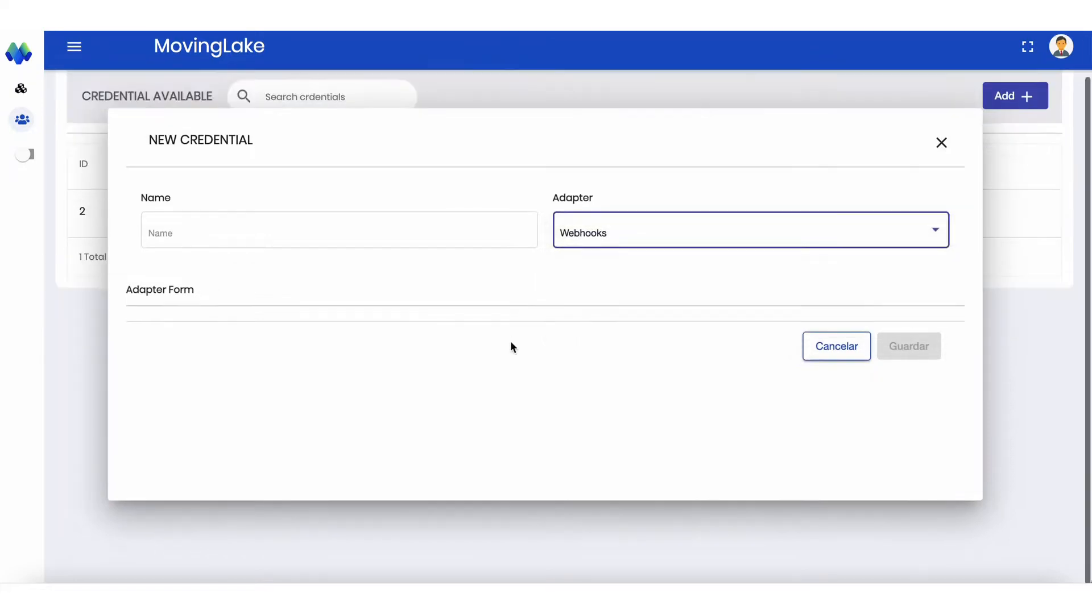
# Switch the new credential's adapter to BigQuery and examine the fields its form requires
pyautogui.click(653, 231)
pyautogui.click(640, 237)
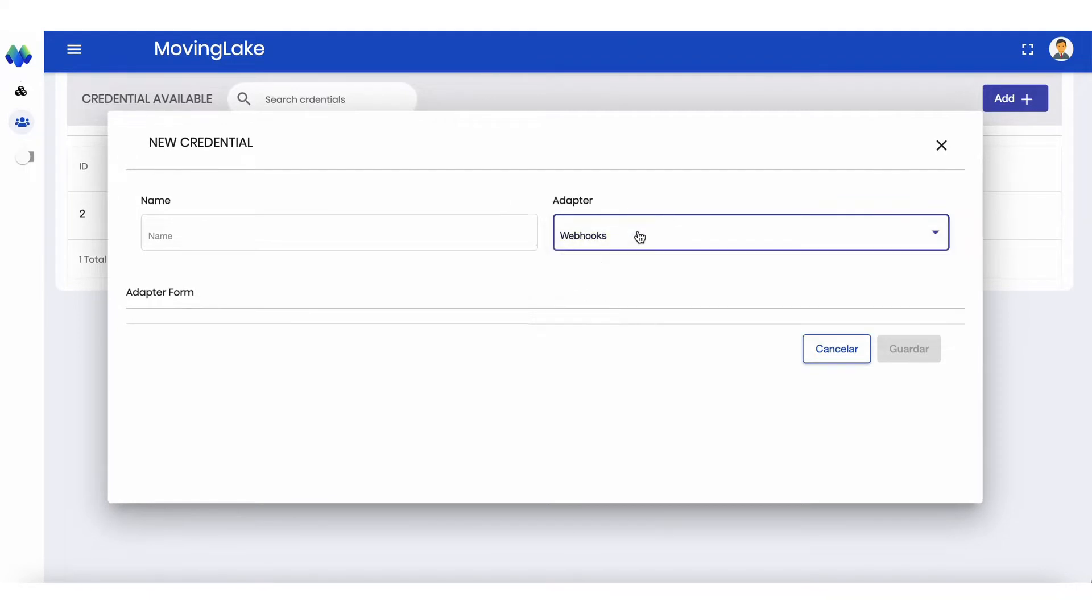
pyautogui.click(639, 237)
pyautogui.click(635, 278)
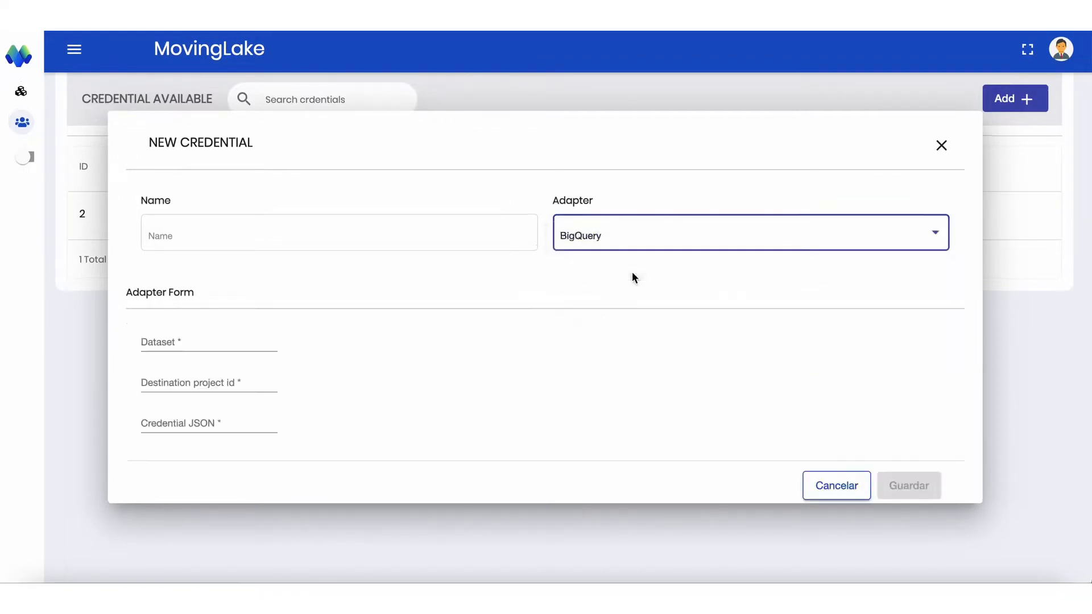
pyautogui.scroll(-1, 208, 401)
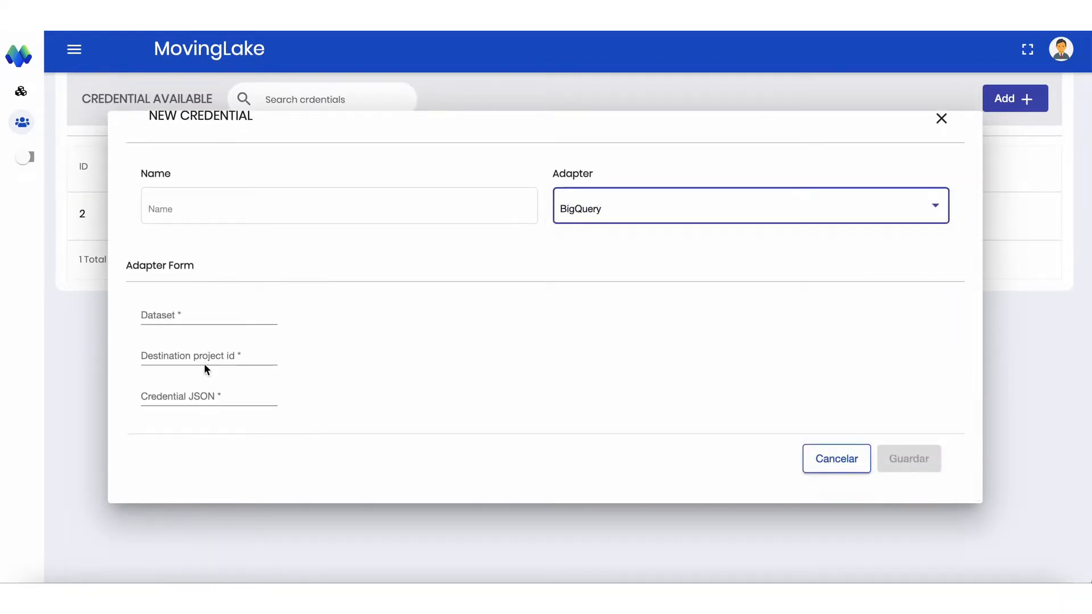
# Examine the adapter forms for Snowflake and PostgreSQL, and close the new credential without saving
pyautogui.click(595, 223)
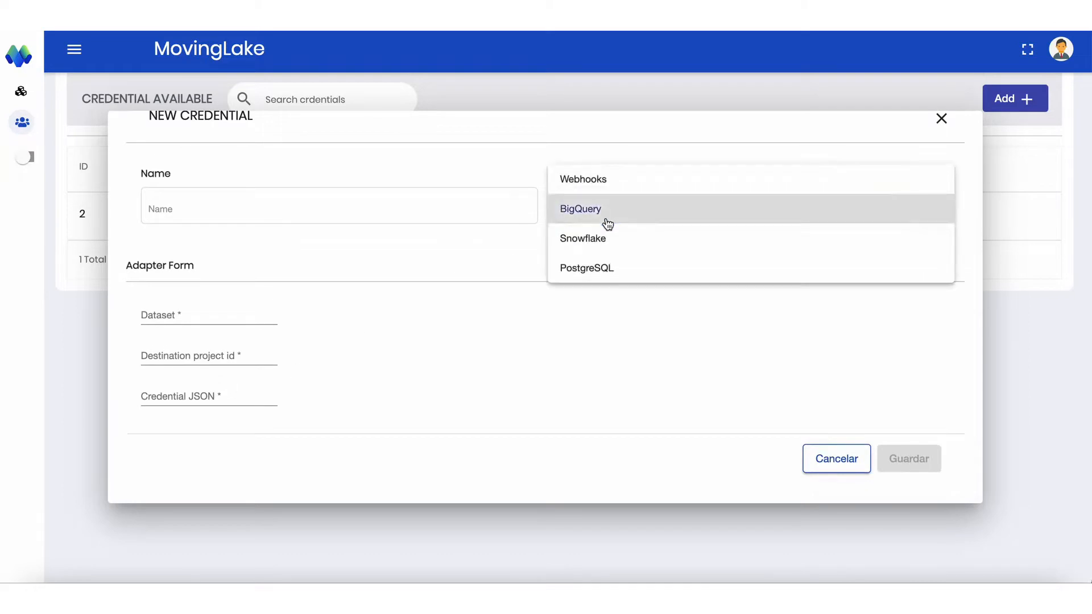
pyautogui.click(612, 239)
pyautogui.scroll(-1, 270, 343)
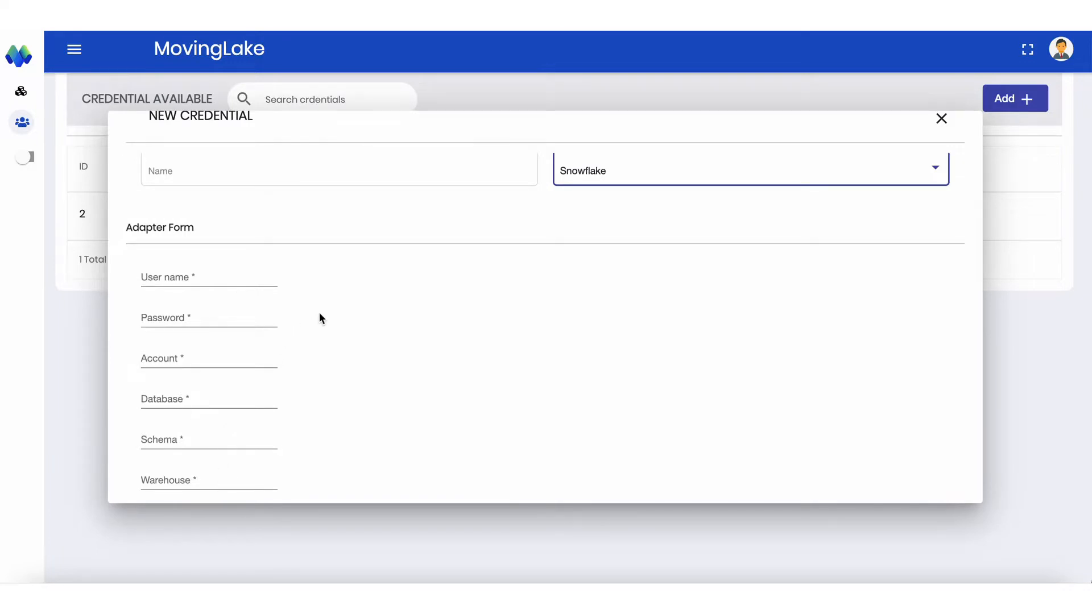
pyautogui.click(658, 162)
pyautogui.click(651, 204)
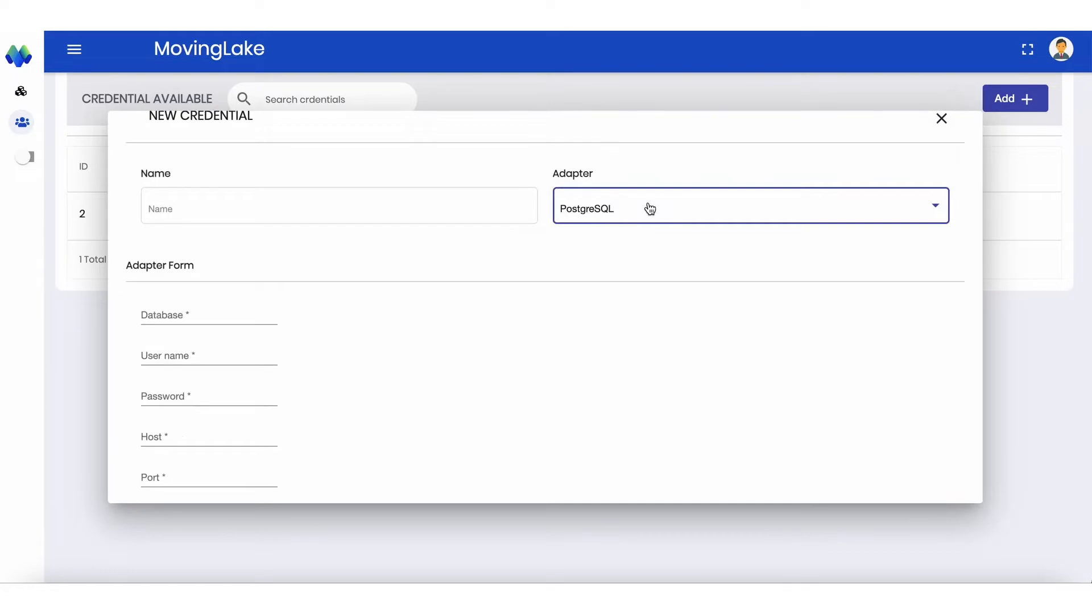
pyautogui.scroll(1, 428, 378)
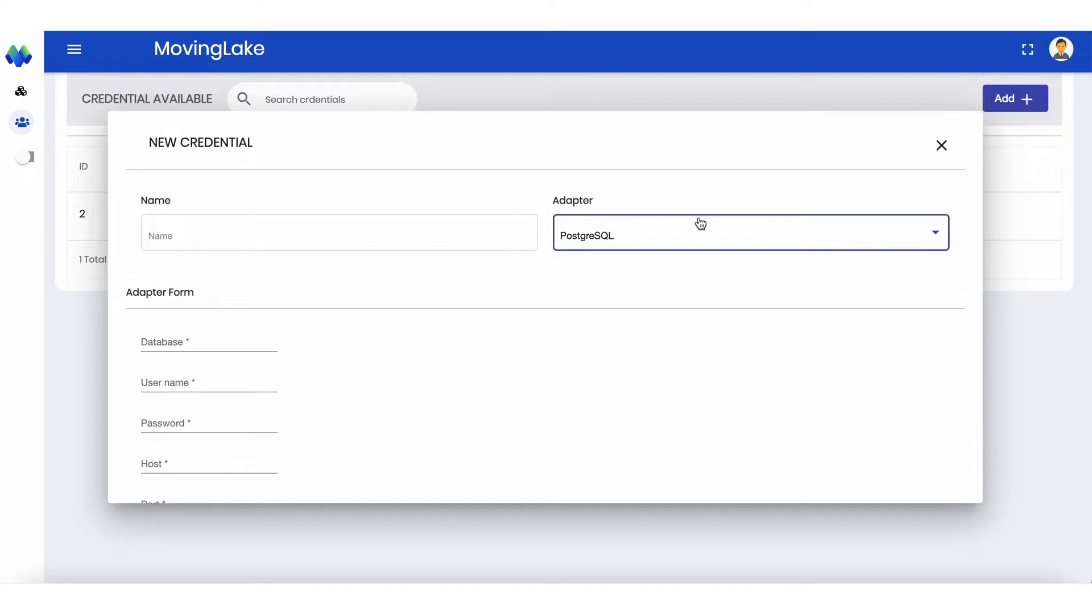
pyautogui.click(942, 147)
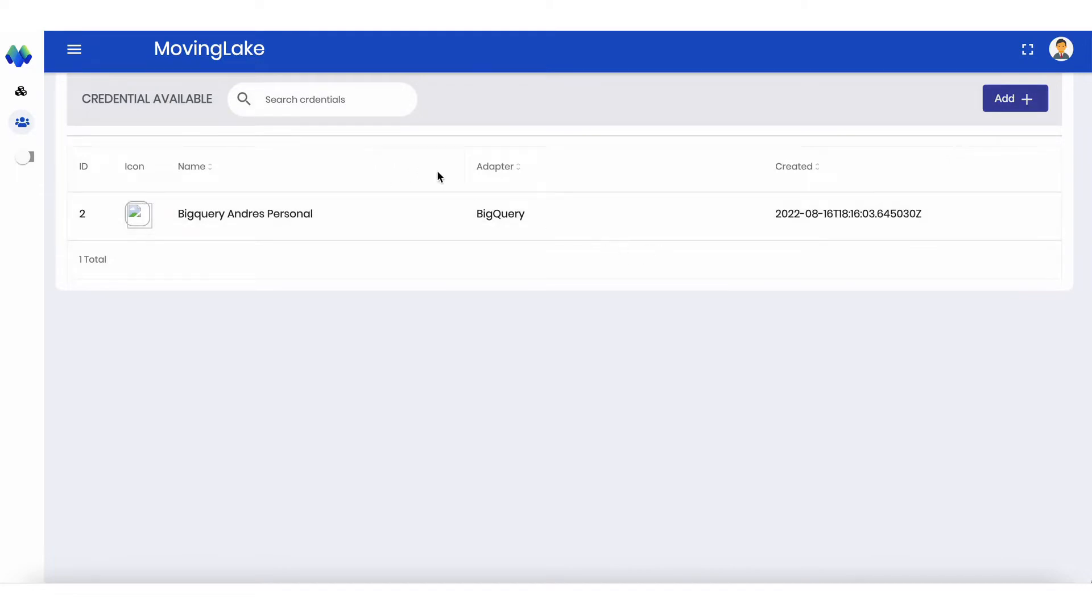
# Start a new connector from the connectors page, named Guesty-4 with the description "Guesty Description"
pyautogui.click(41, 193)
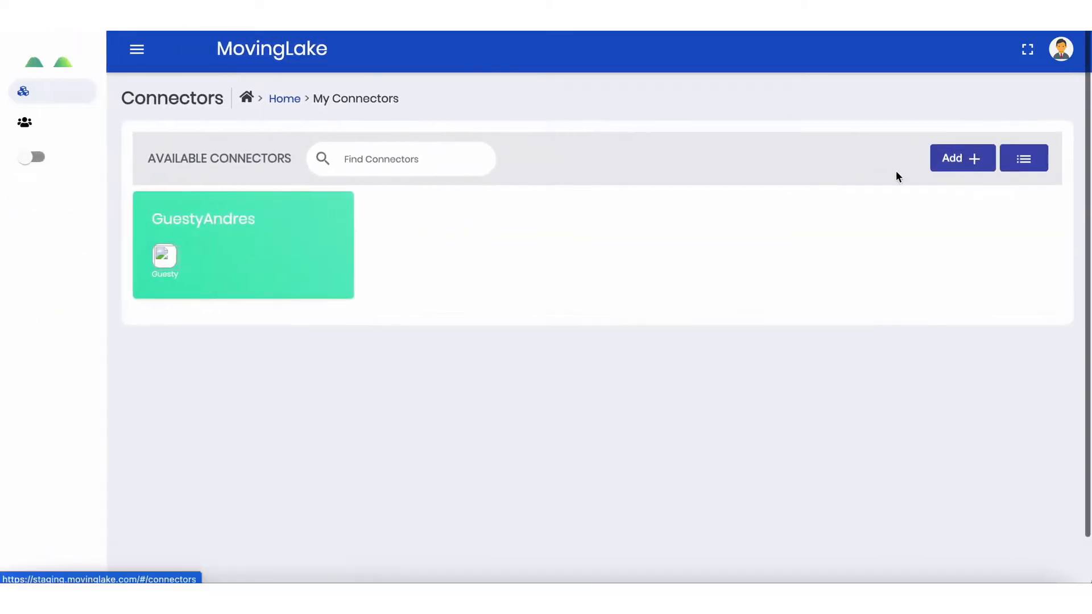
pyautogui.click(963, 165)
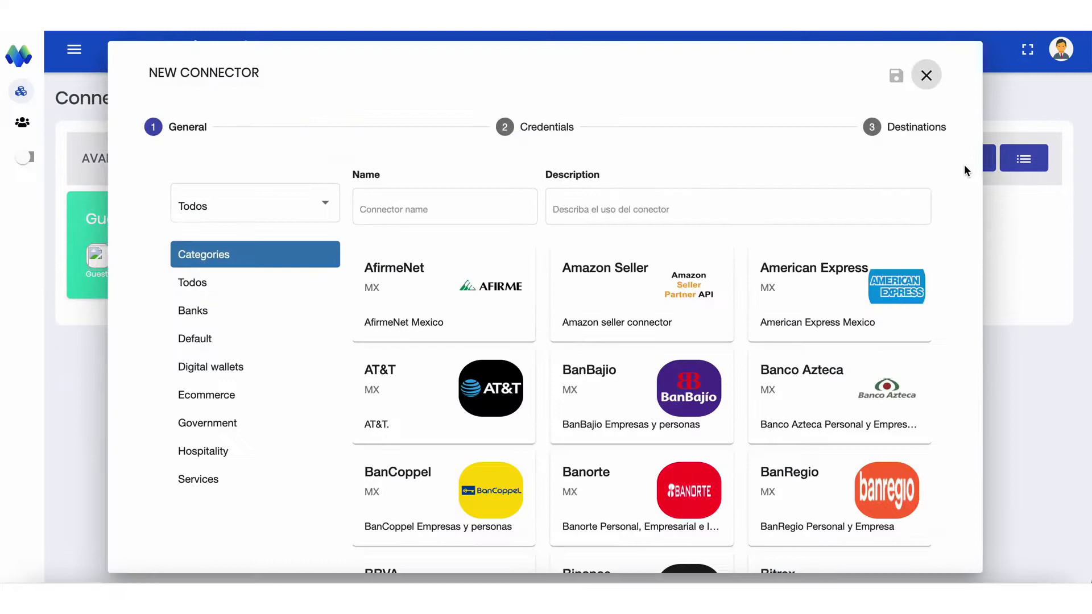
pyautogui.click(448, 219)
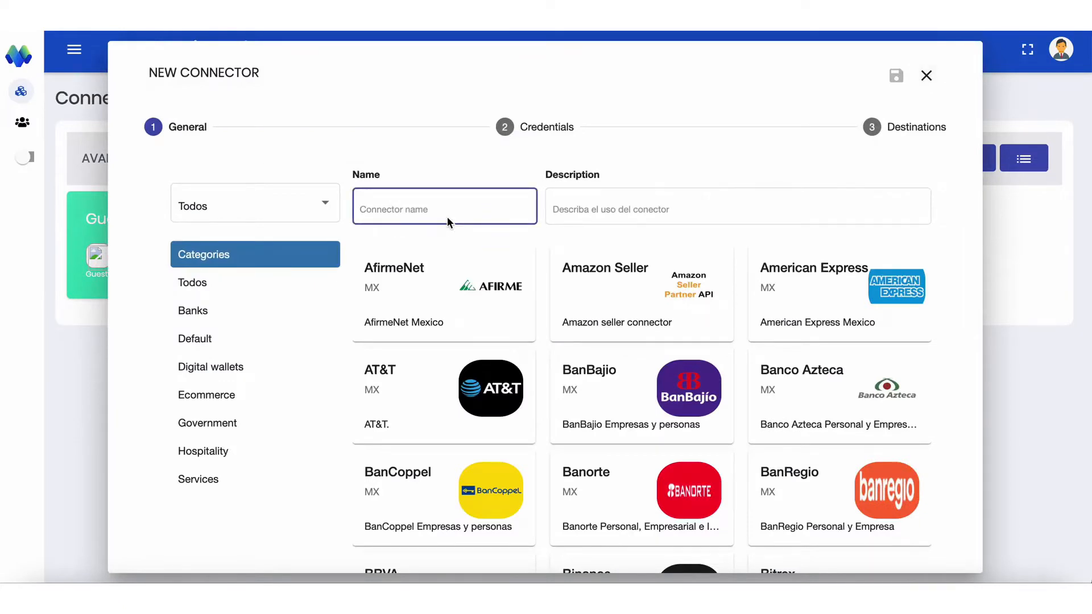
pyautogui.write('Guesty-4')
pyautogui.click(594, 215)
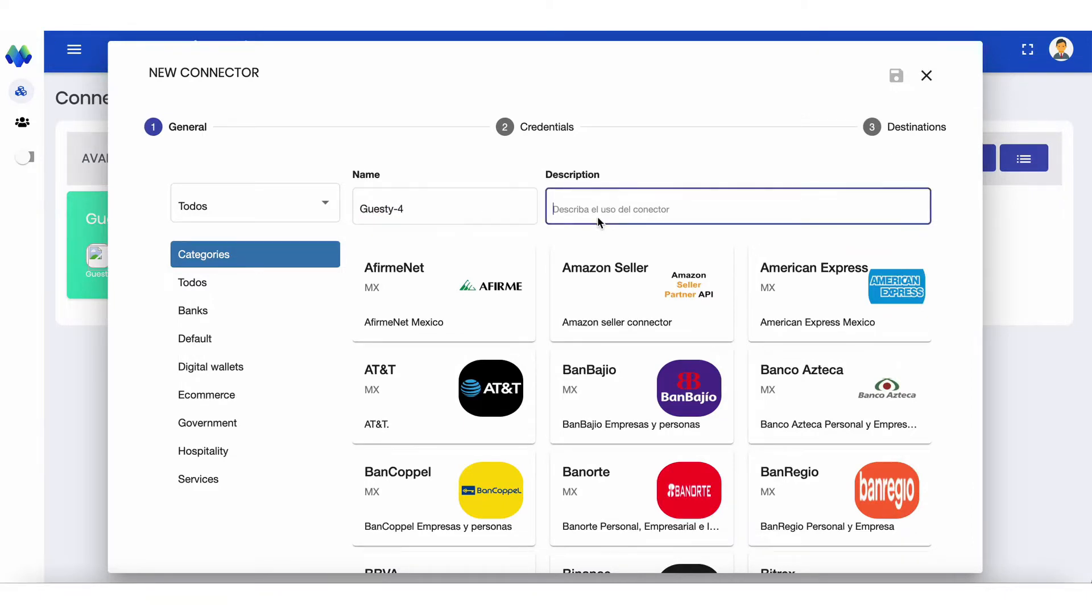
pyautogui.write('Guesty Description')
# Choose the Guesty PMS connector from the Hospitality category and proceed to the Credentials stage
pyautogui.scroll(-5, 684, 291)
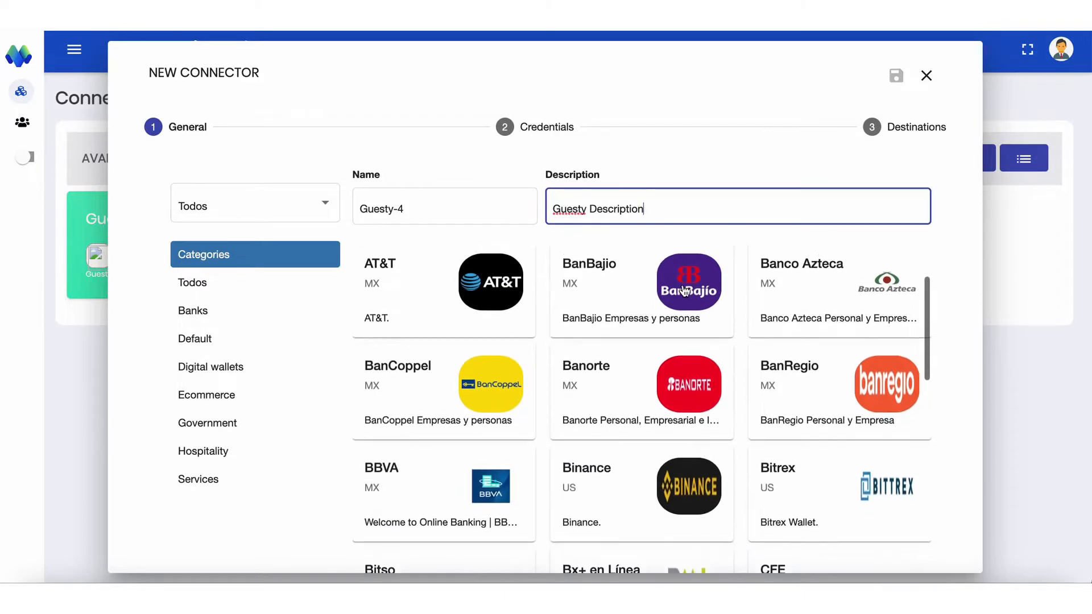
pyautogui.scroll(-5, 689, 306)
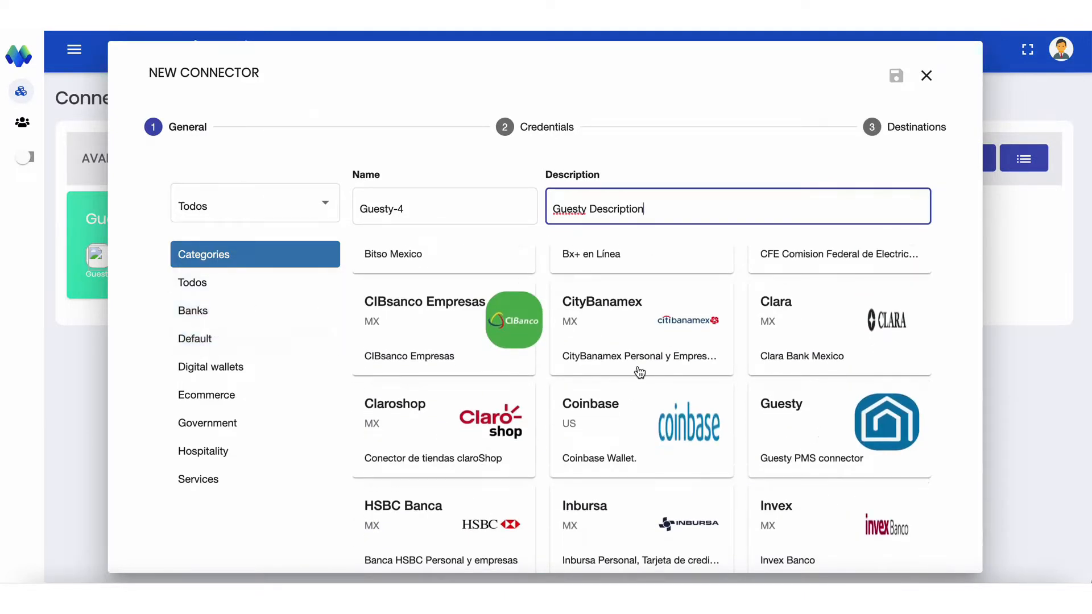
pyautogui.click(224, 451)
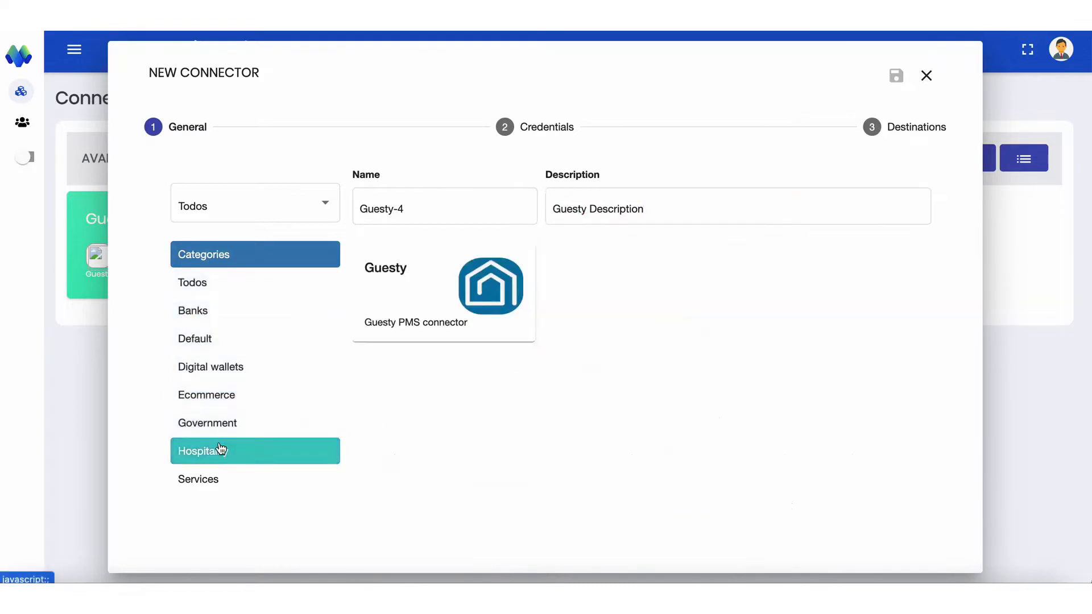
pyautogui.click(450, 310)
pyautogui.scroll(-3, 725, 412)
pyautogui.click(905, 491)
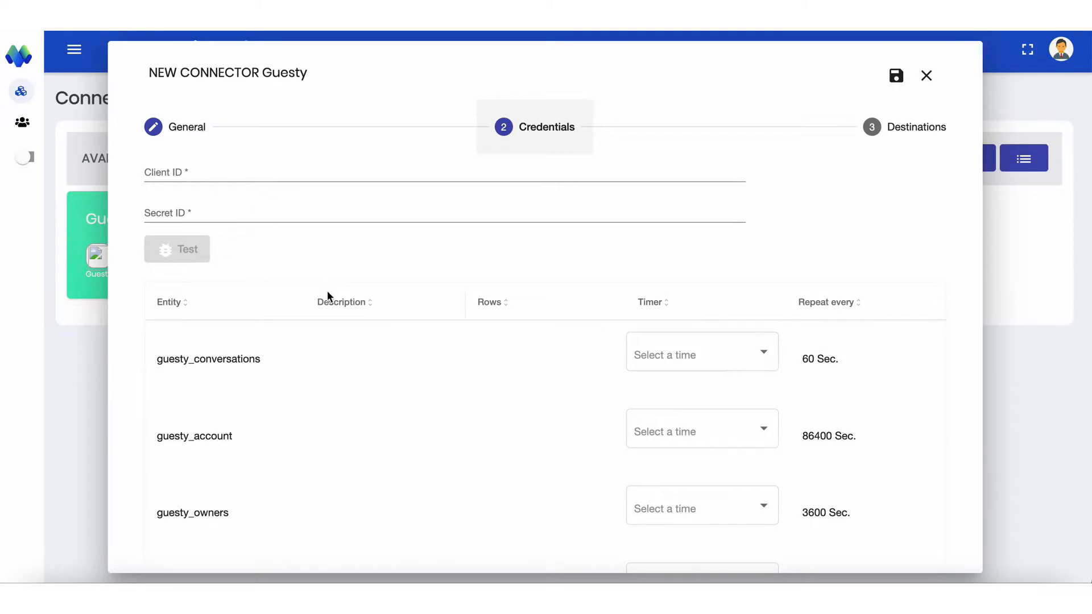
# Examine the Guesty credential fields, the entity list and the timer intervals offered for guesty_conversations
pyautogui.scroll(-2, 373, 372)
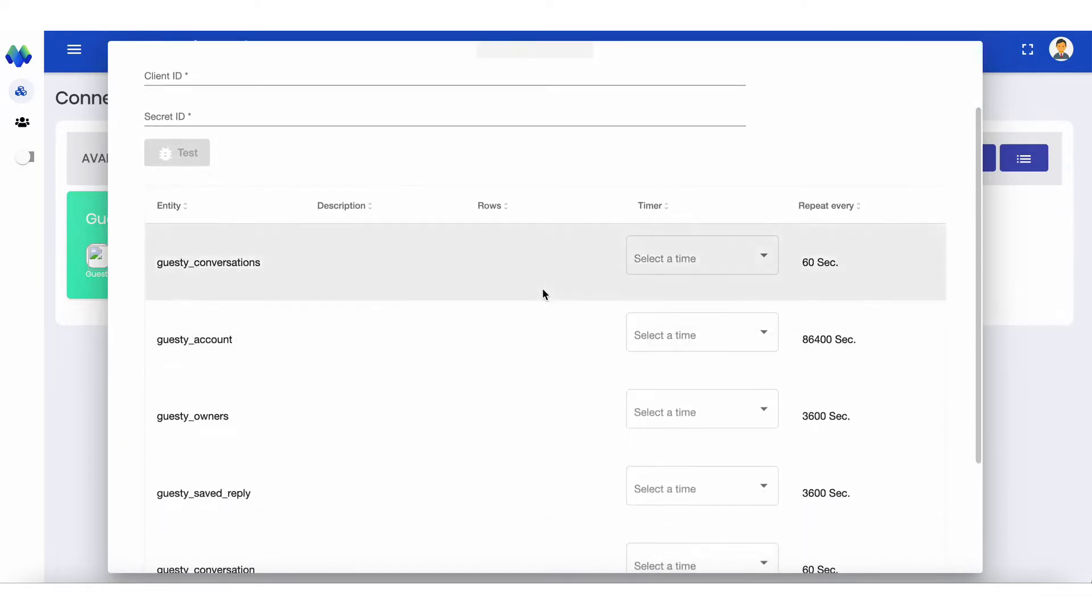
pyautogui.scroll(2, 571, 314)
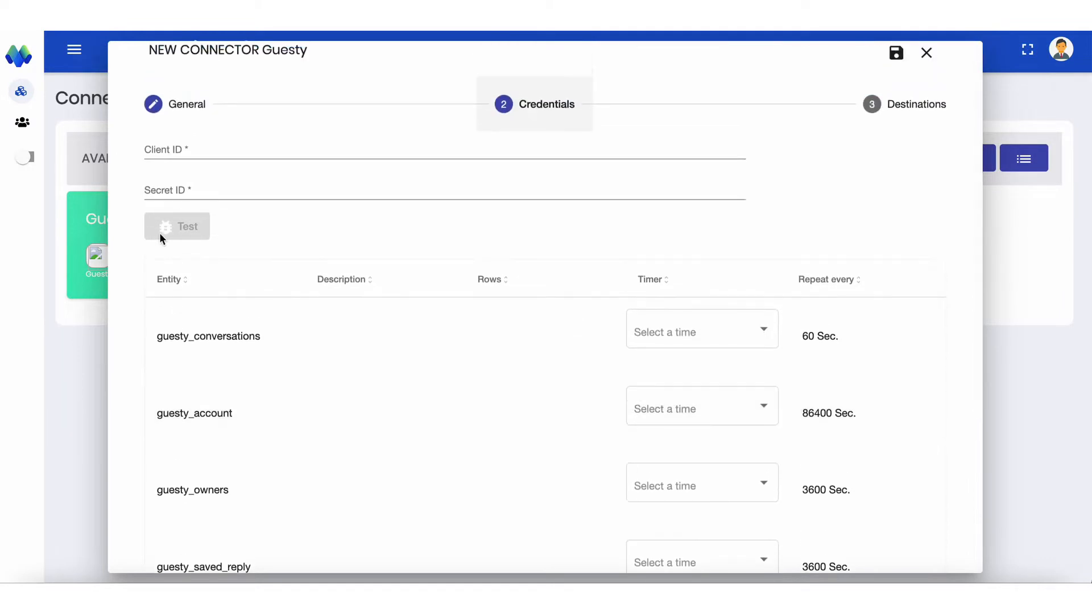
pyautogui.scroll(-4, 394, 251)
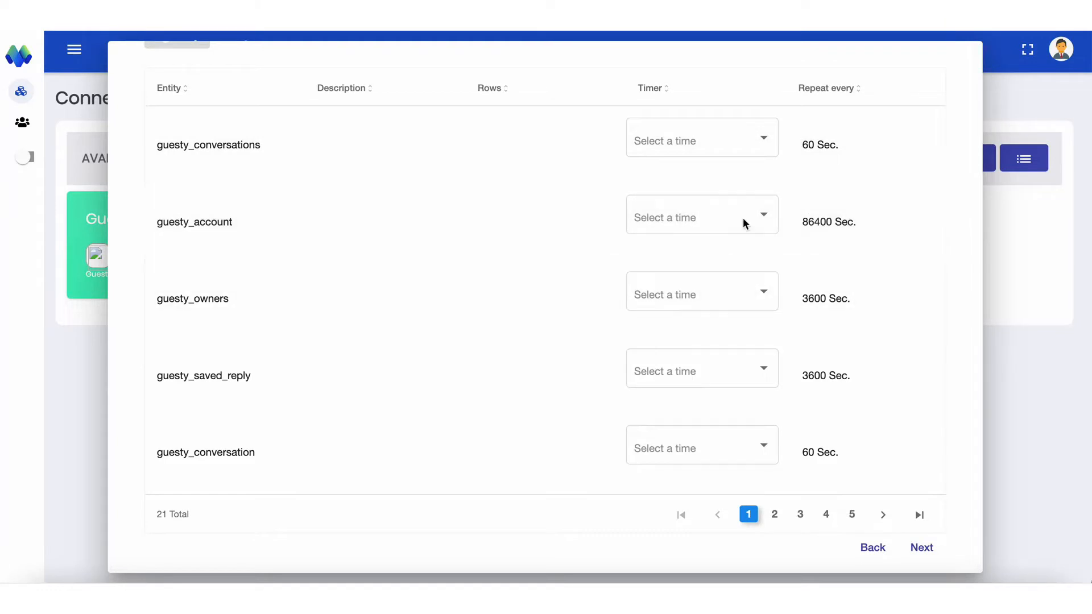
pyautogui.click(754, 141)
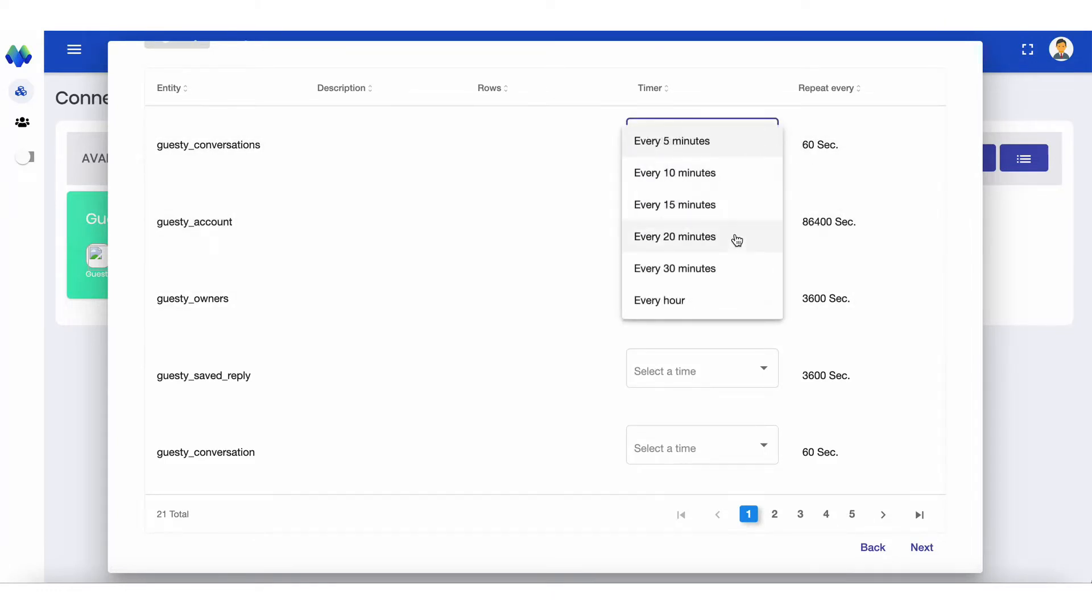
pyautogui.scroll(-2, 733, 241)
pyautogui.scroll(3, 719, 286)
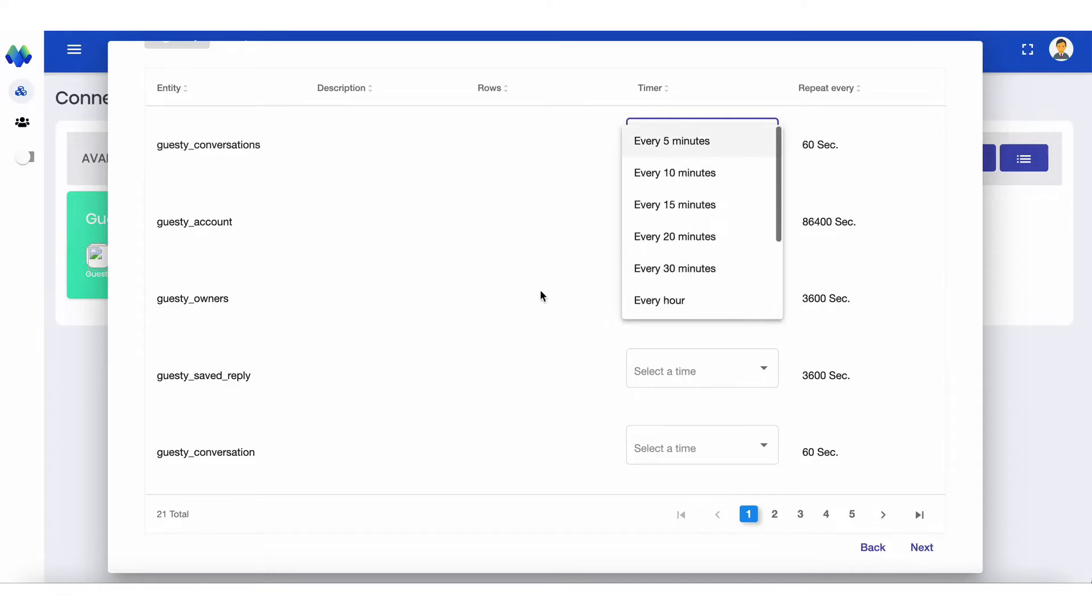
pyautogui.click(538, 295)
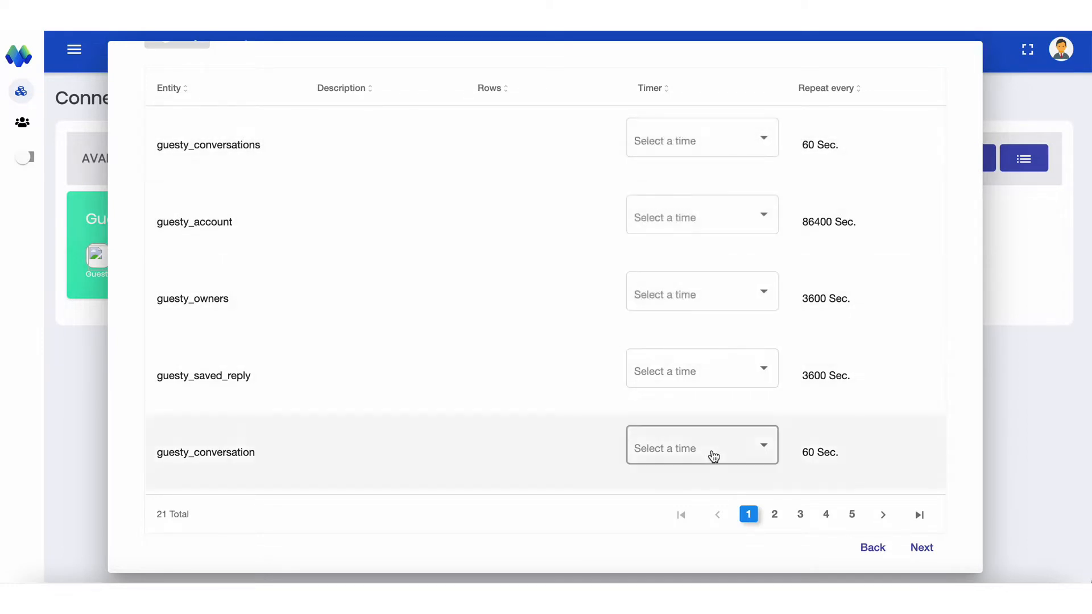
# Look through the Guesty entities and their repeat intervals on pages 5 and 4 of the list
pyautogui.click(852, 514)
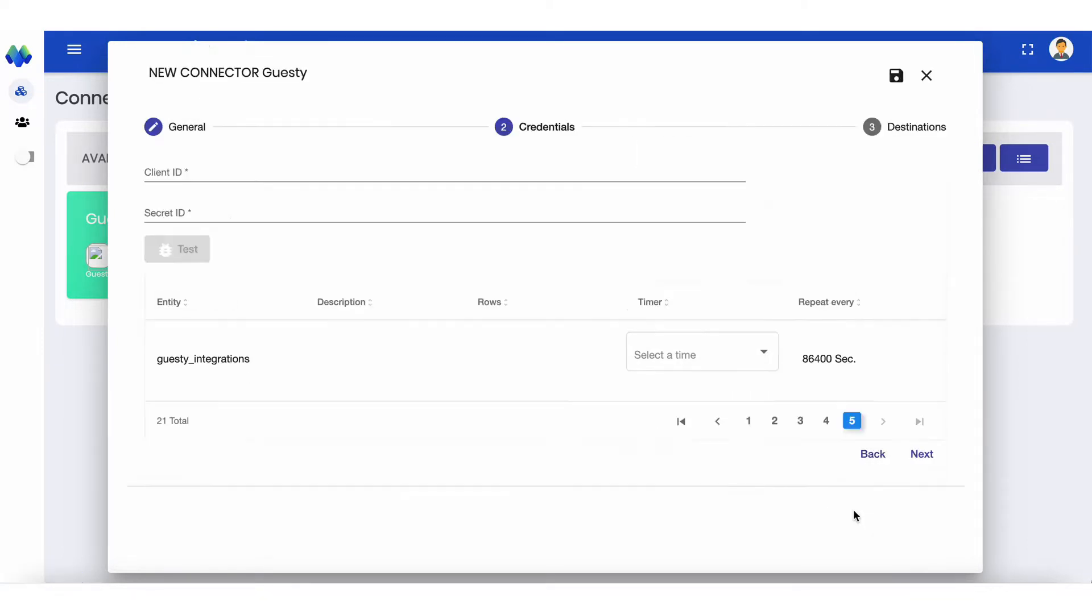
pyautogui.click(826, 421)
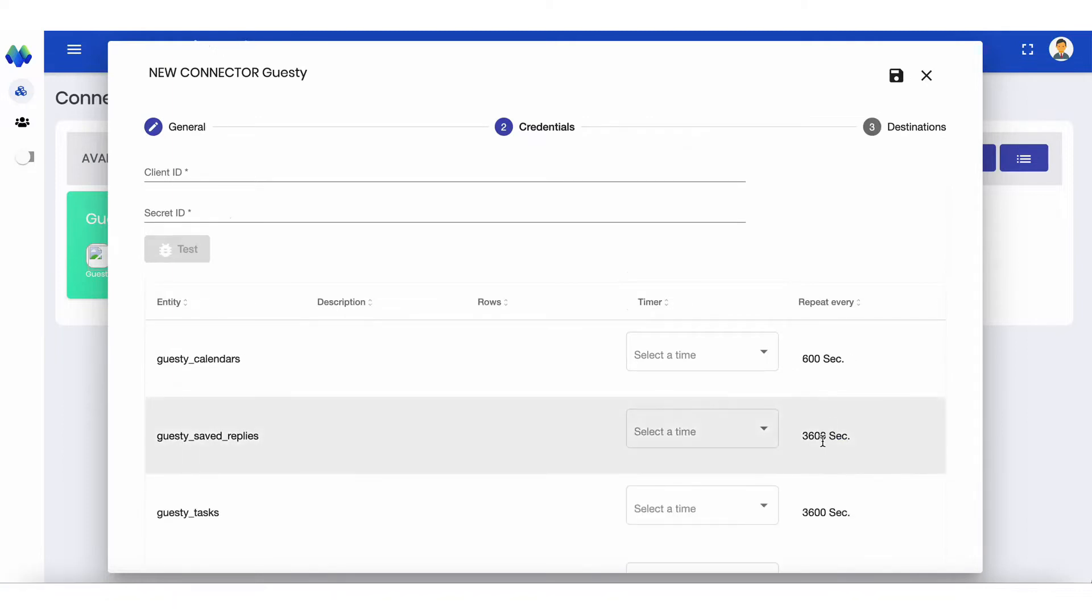
pyautogui.scroll(-2, 841, 477)
pyautogui.scroll(-2, 852, 489)
pyautogui.scroll(2, 471, 261)
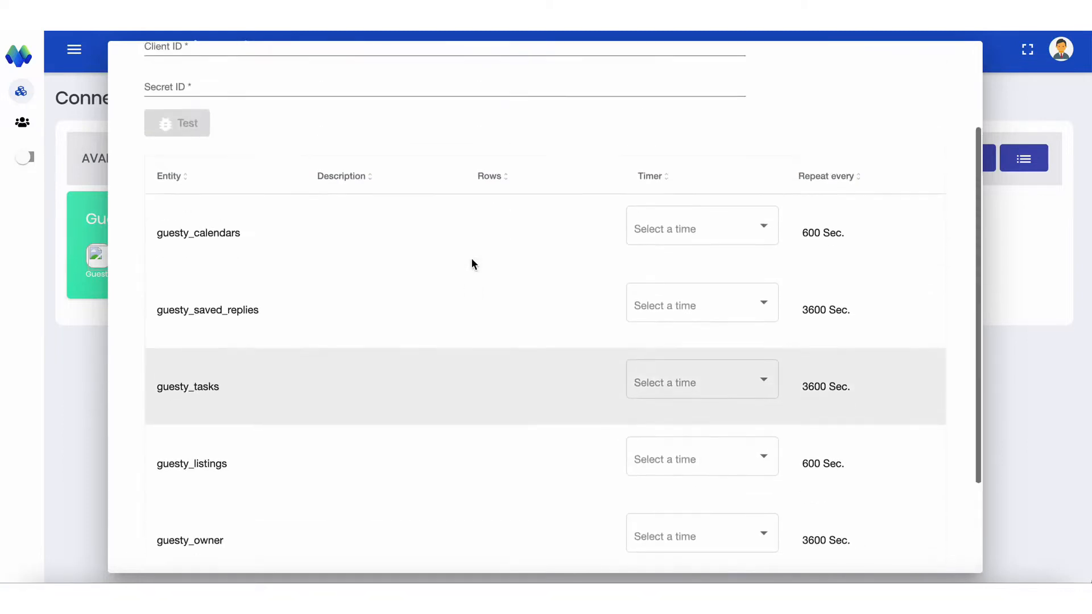
pyautogui.scroll(-2, 471, 260)
pyautogui.scroll(4, 472, 261)
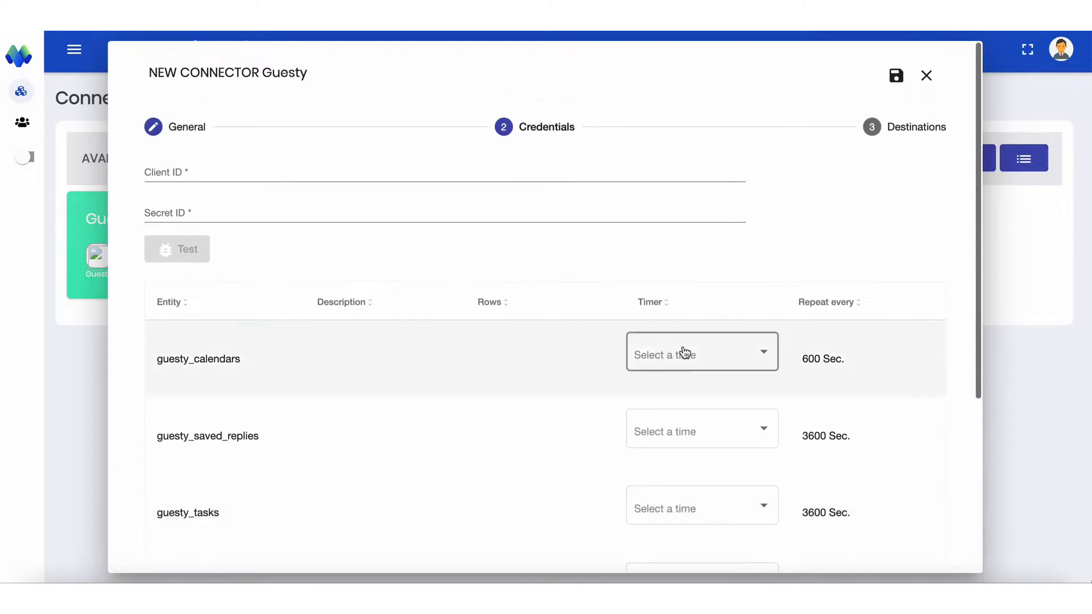
# Proceed to the Destinations stage and add a BigQuery target adapter using the existing personal BigQuery credential
pyautogui.scroll(-2, 688, 353)
pyautogui.scroll(-2, 685, 353)
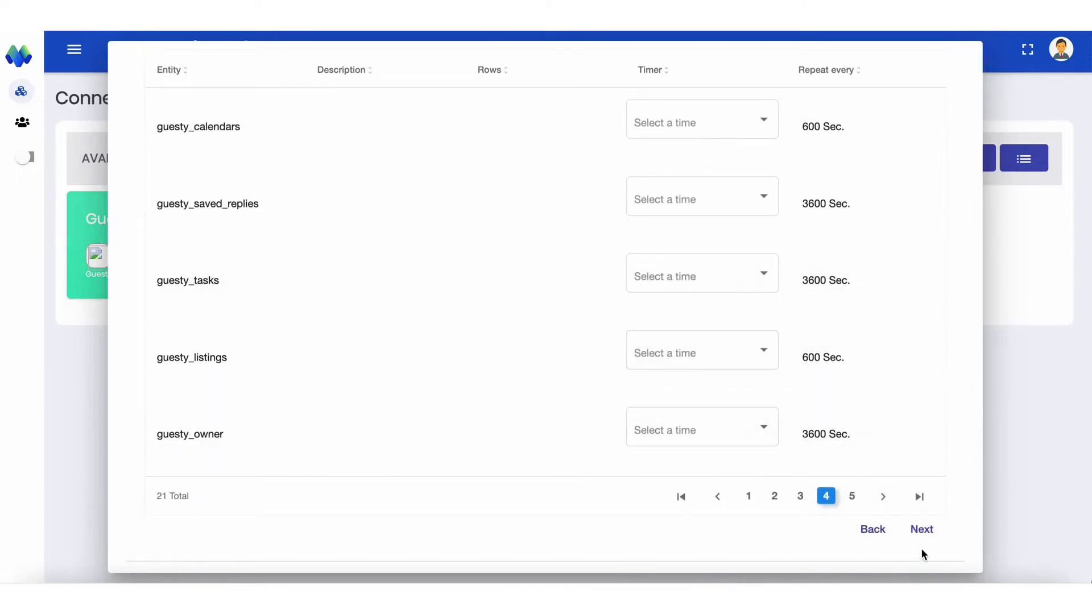
pyautogui.click(922, 537)
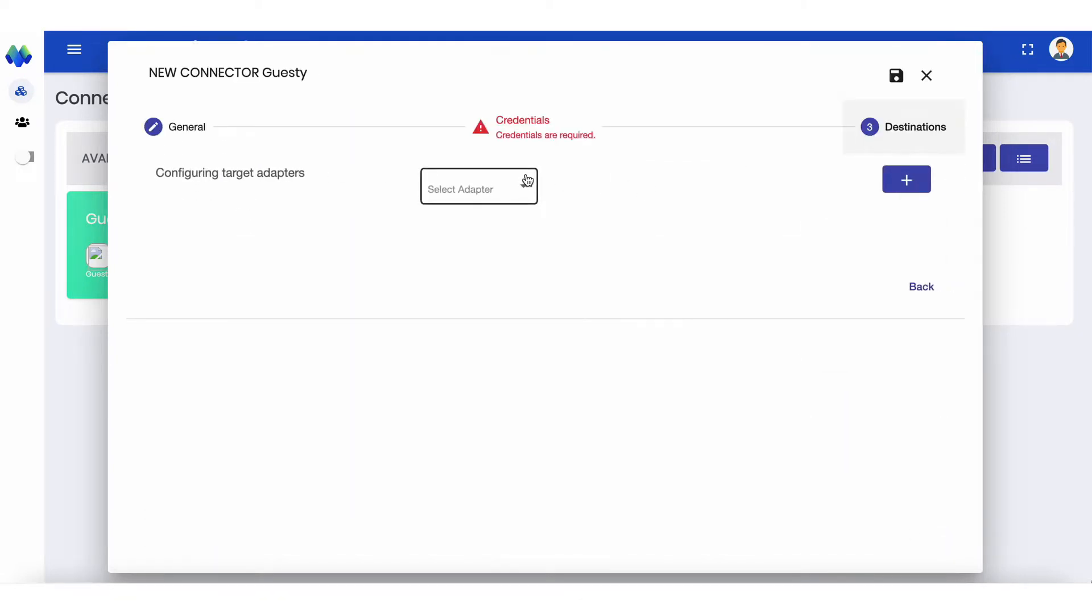
pyautogui.click(527, 181)
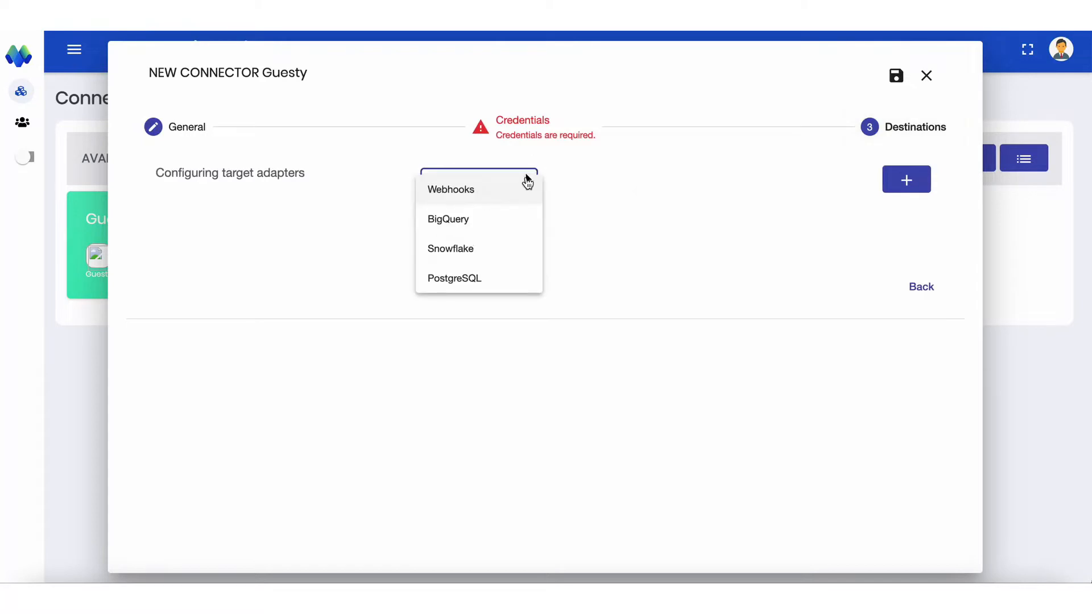
pyautogui.click(510, 228)
pyautogui.click(892, 183)
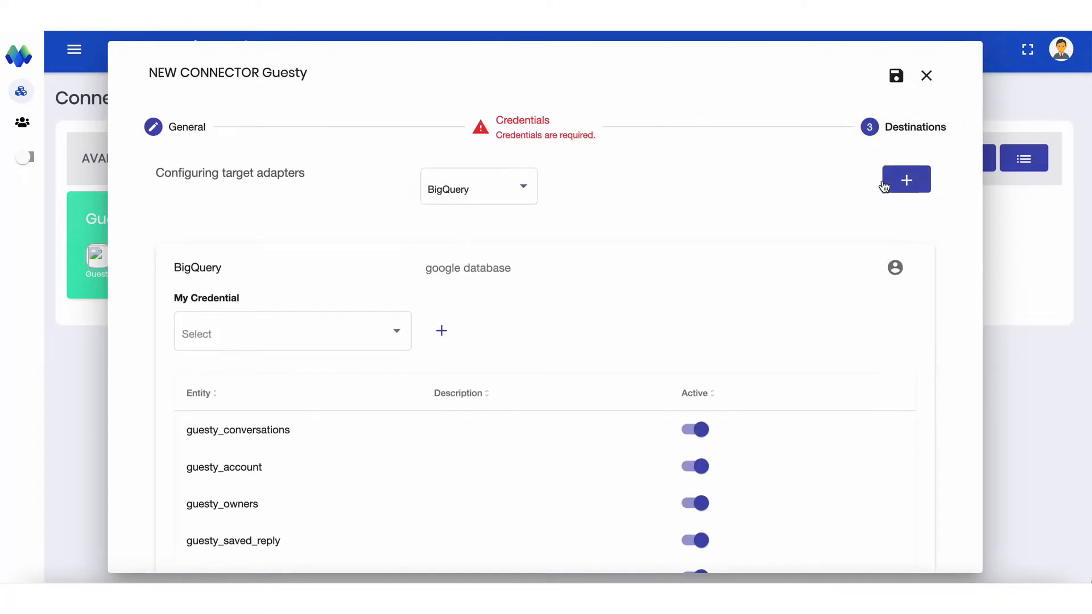
pyautogui.click(372, 336)
pyautogui.click(334, 333)
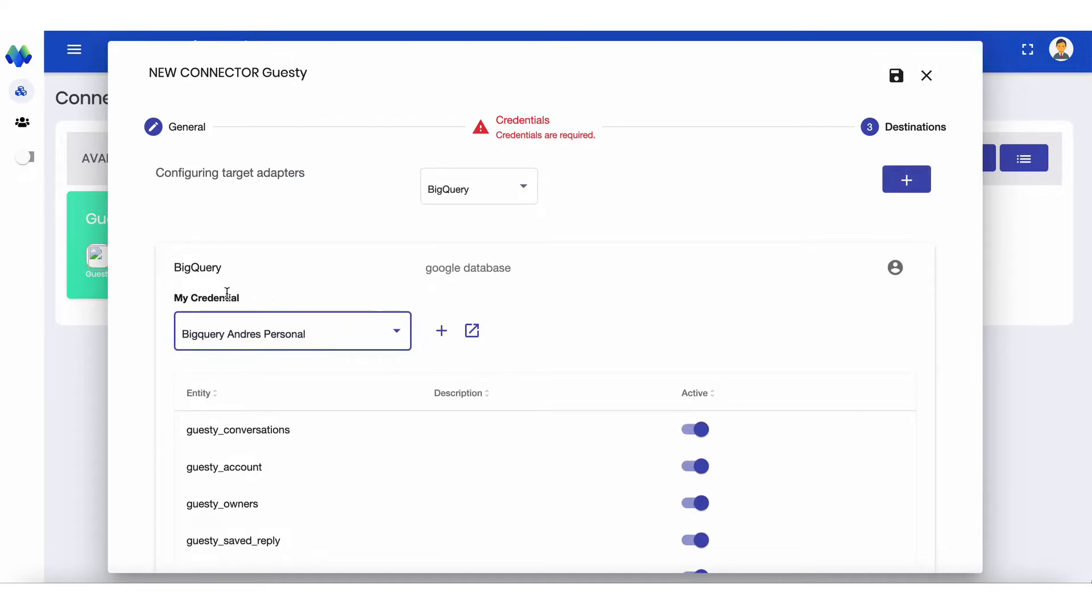
# Add a second BigQuery target adapter and assign it the existing personal BigQuery credential
pyautogui.scroll(-5, 377, 359)
pyautogui.scroll(5, 764, 404)
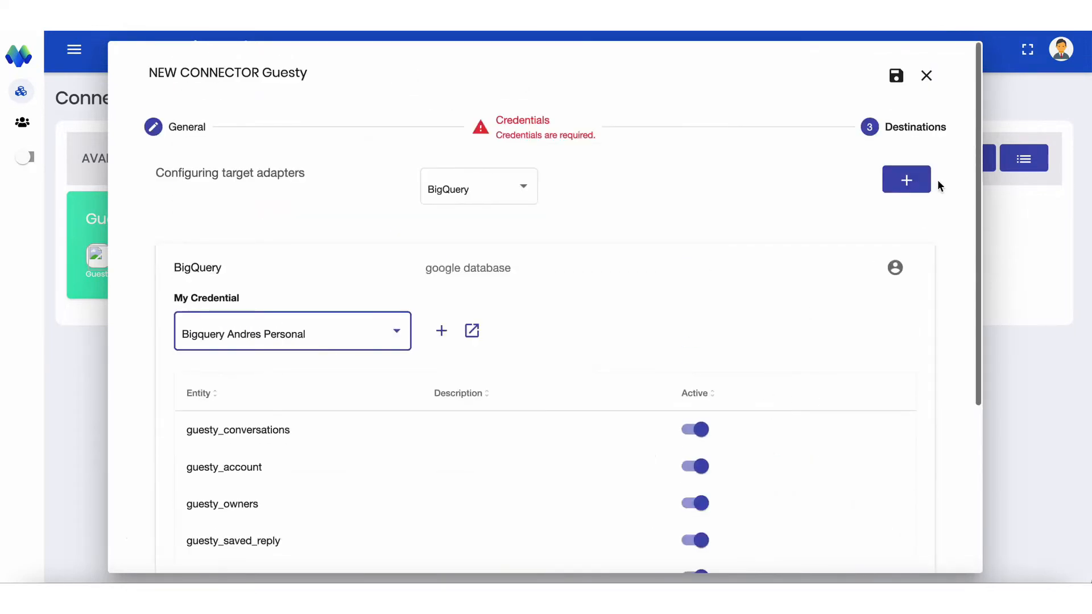
pyautogui.click(905, 181)
pyautogui.scroll(-5, 822, 281)
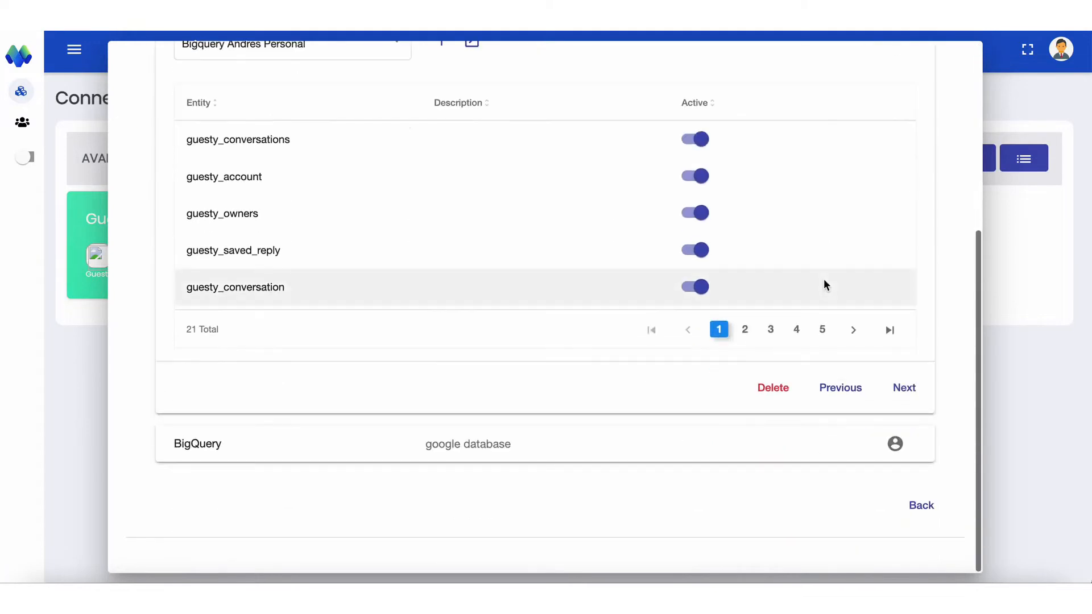
pyautogui.click(513, 442)
pyautogui.scroll(-5, 513, 443)
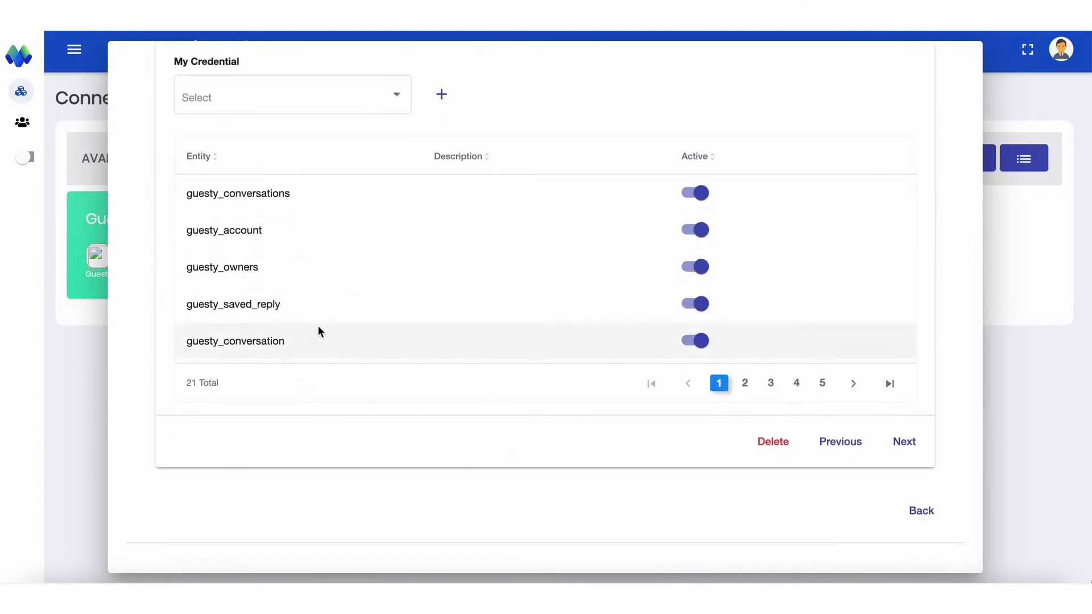
pyautogui.click(312, 97)
pyautogui.click(307, 121)
pyautogui.scroll(5, 462, 197)
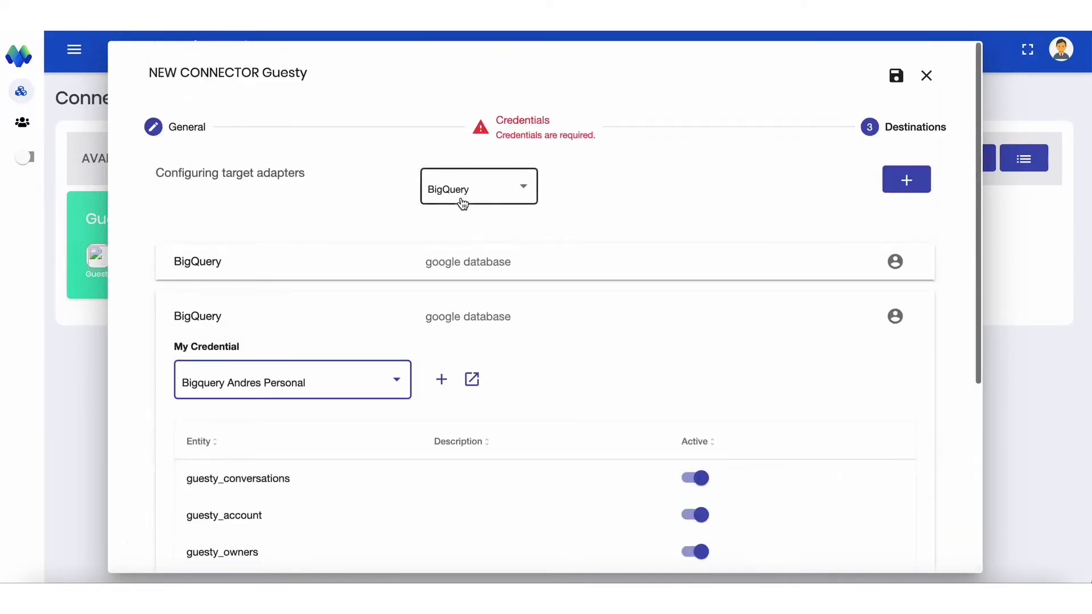
# Add a Webhooks target adapter and examine the request URL and active setting offered for each Guesty entity
pyautogui.click(497, 192)
pyautogui.click(499, 160)
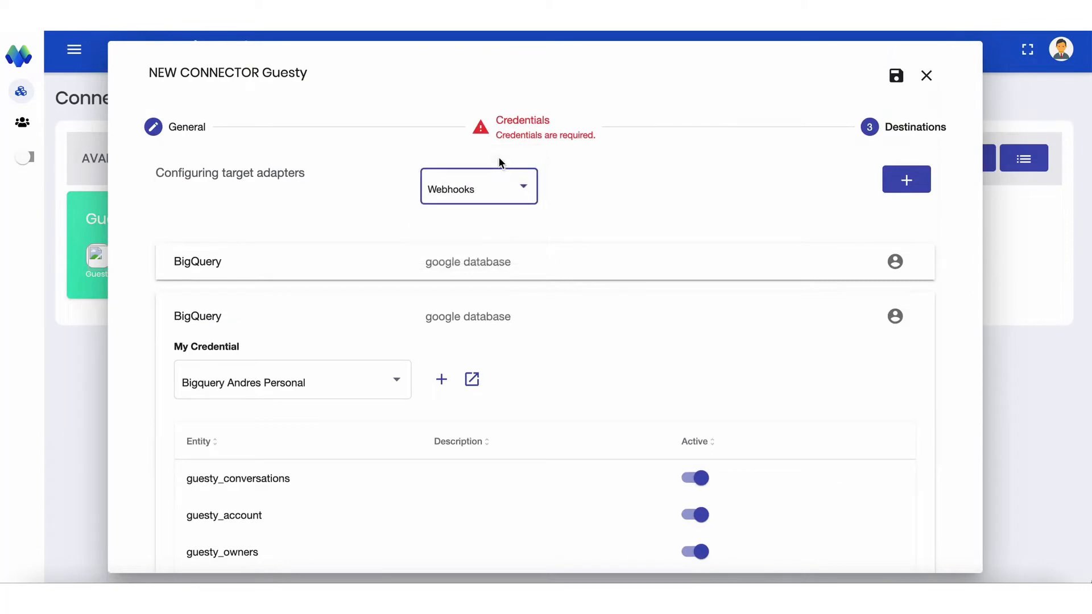
pyautogui.click(906, 179)
pyautogui.scroll(-5, 682, 367)
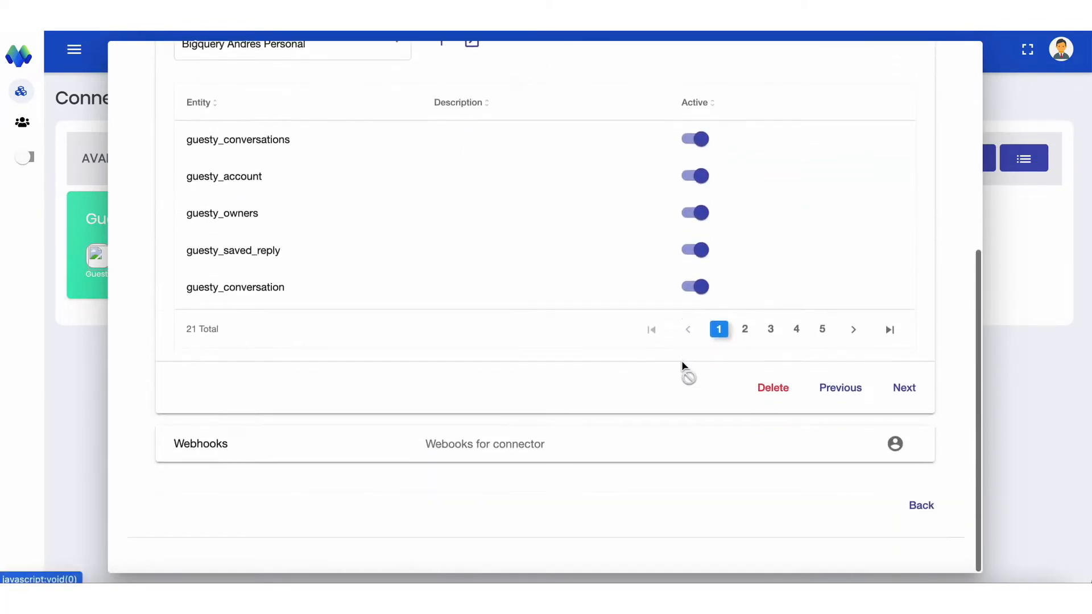
pyautogui.click(654, 440)
pyautogui.scroll(-6, 653, 430)
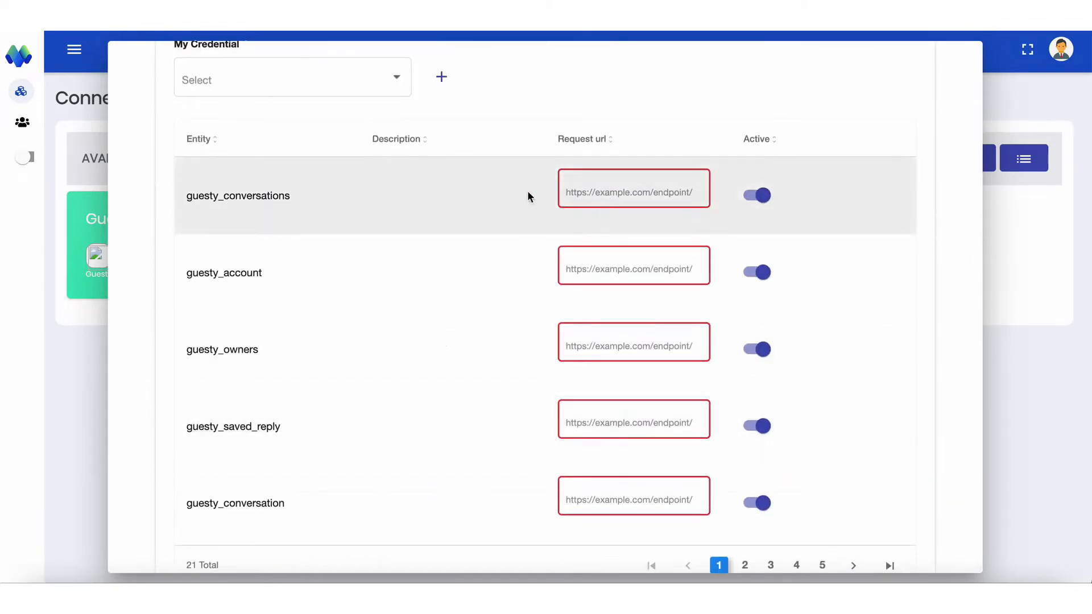
pyautogui.click(633, 197)
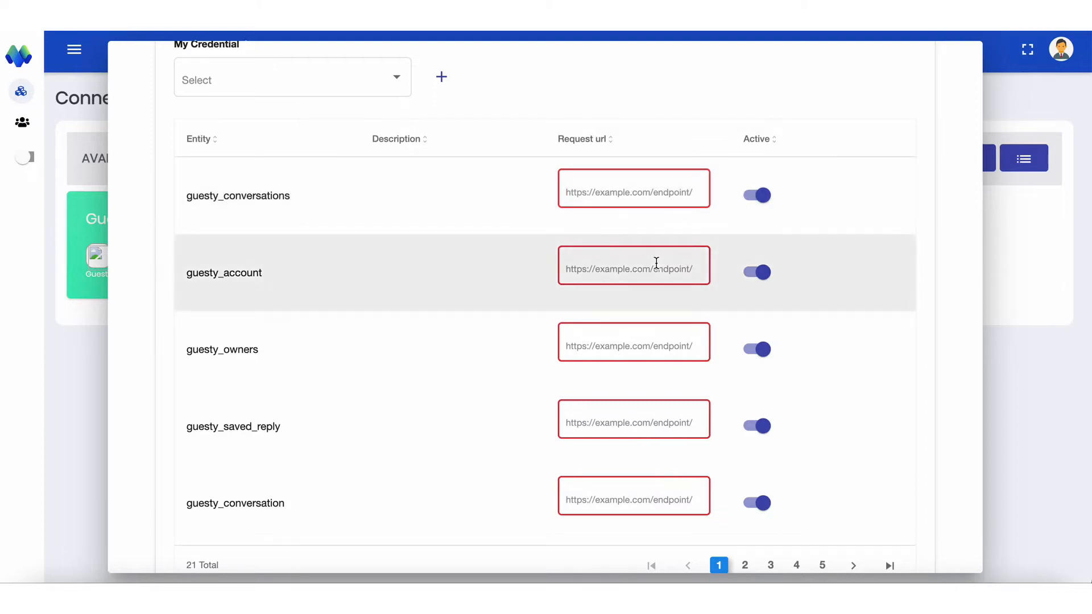
pyautogui.scroll(3, 656, 263)
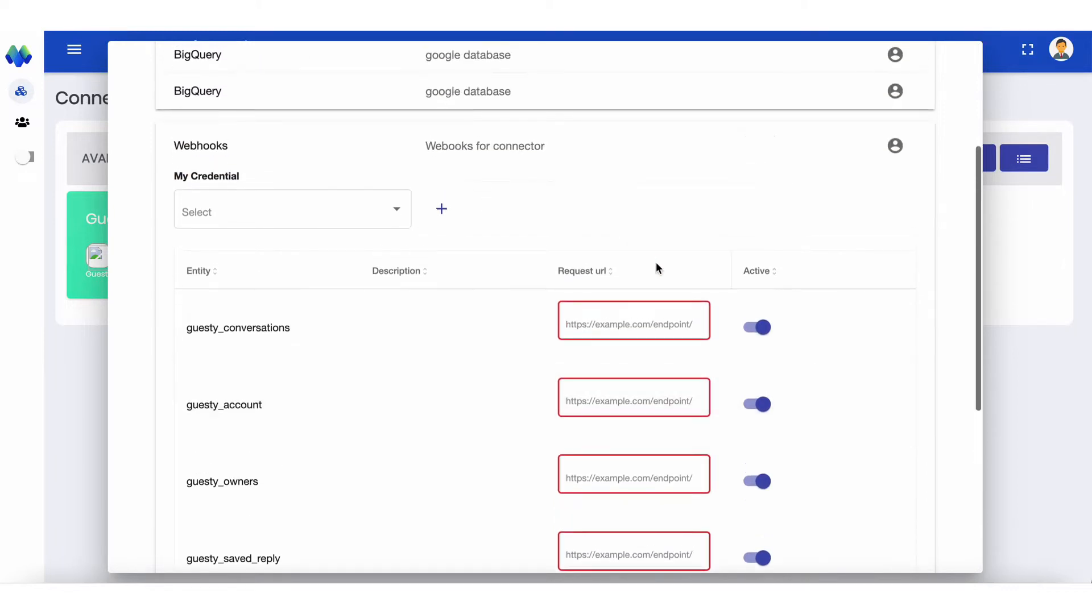
pyautogui.scroll(-5, 755, 273)
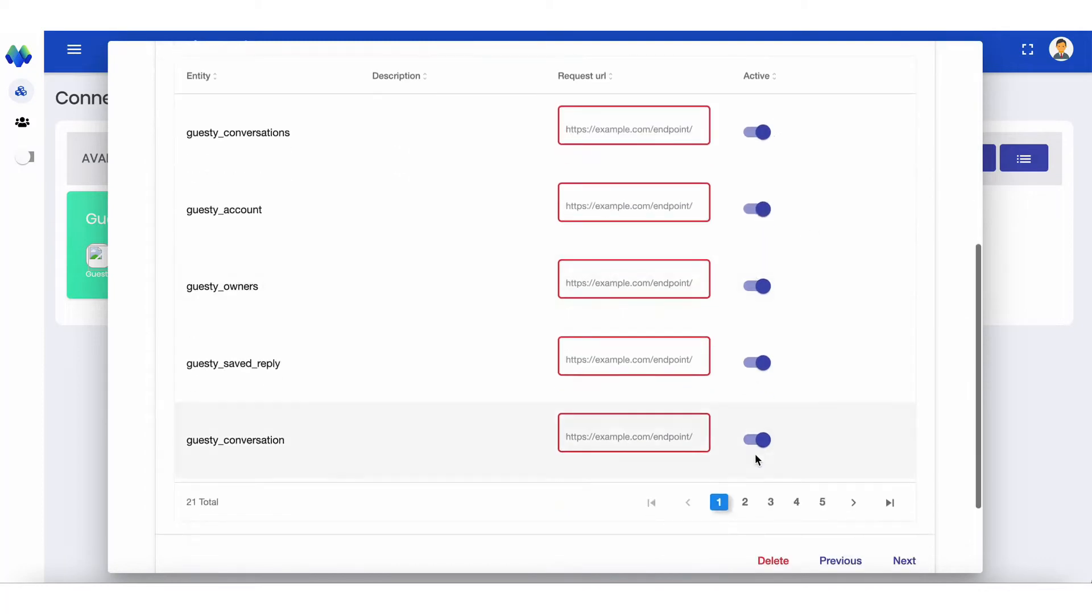
pyautogui.click(905, 528)
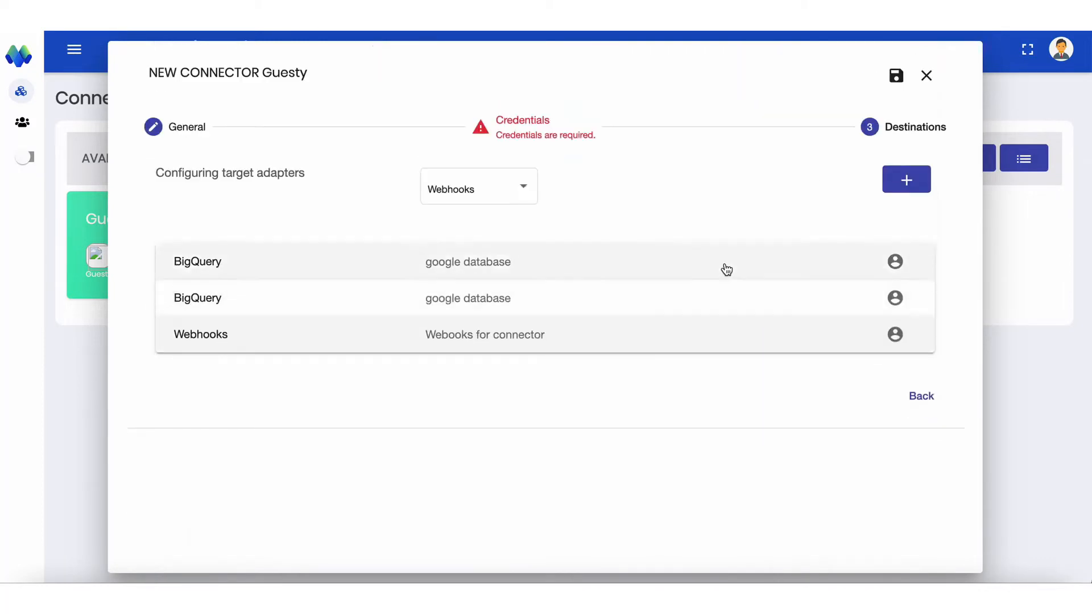
# Compare the entity settings of the second BigQuery adapter with the request URL settings of the Webhooks adapter
pyautogui.click(734, 301)
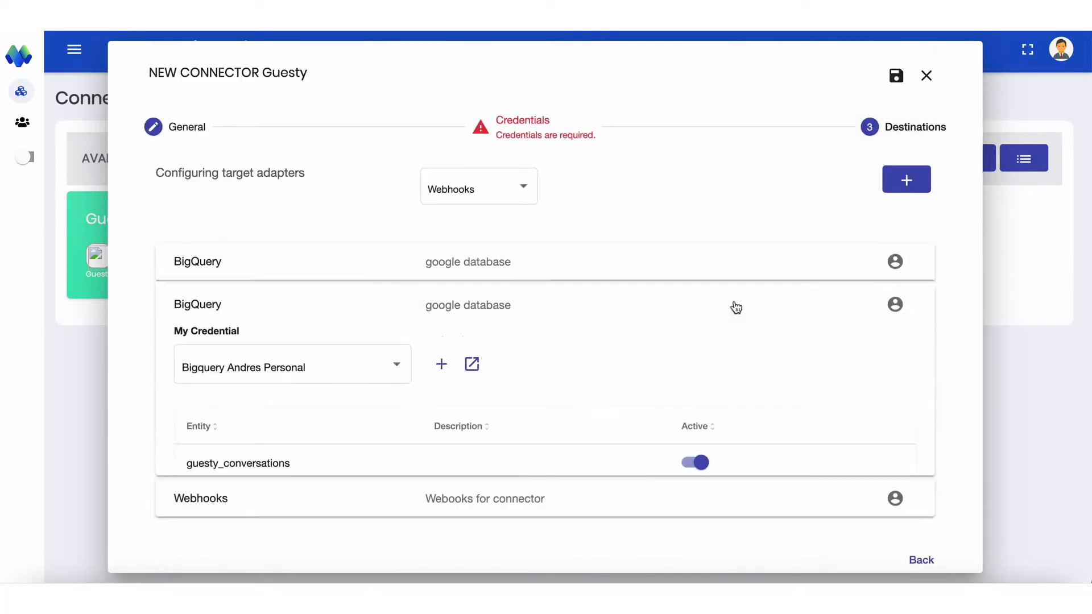
pyautogui.scroll(-3, 716, 347)
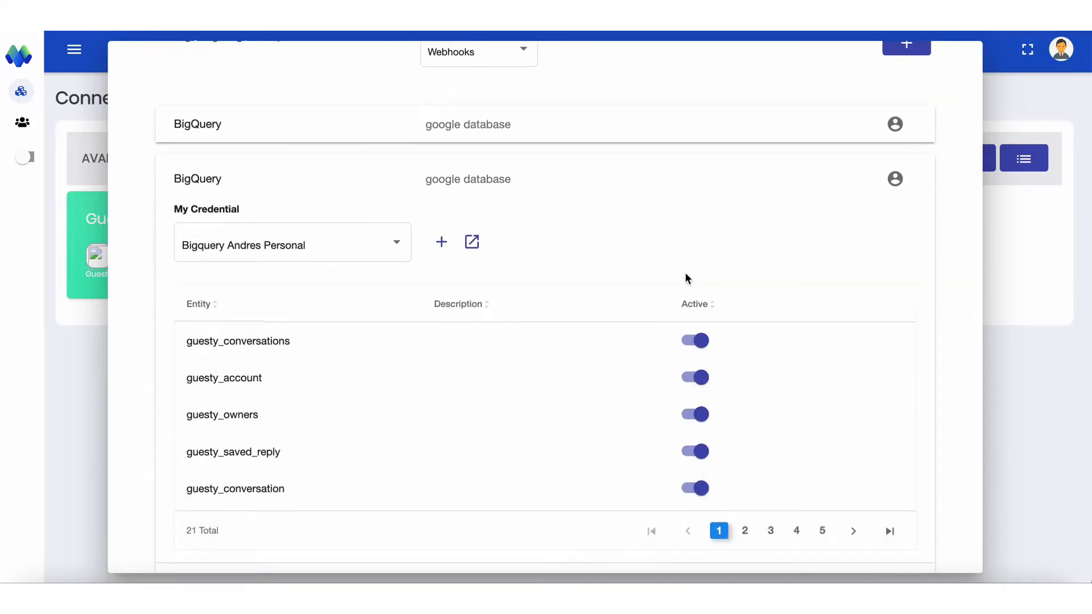
pyautogui.scroll(3, 674, 250)
pyautogui.click(663, 210)
pyautogui.click(654, 335)
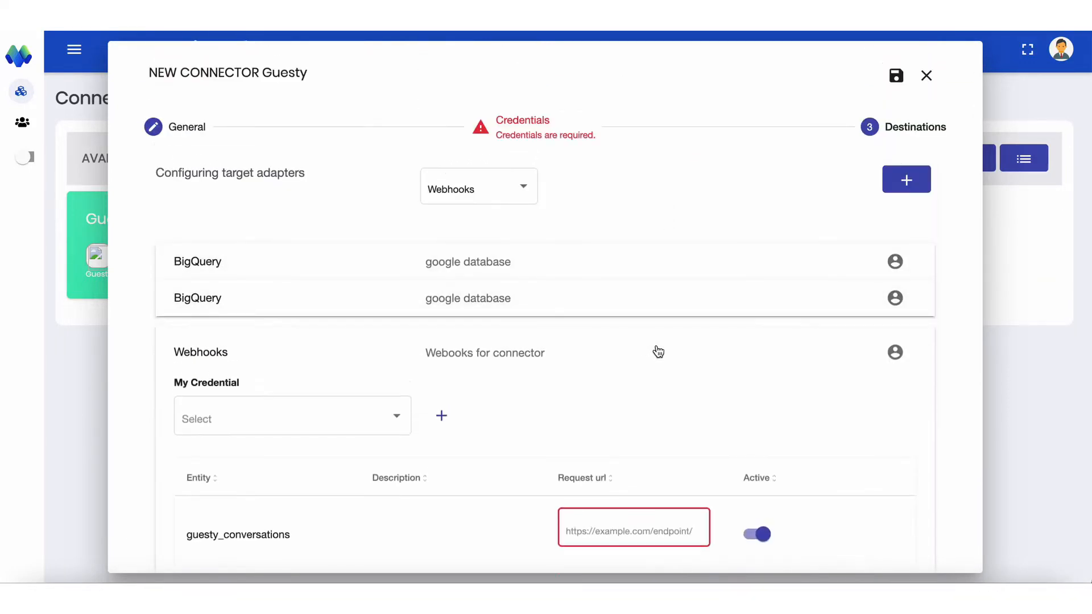
pyautogui.scroll(-5, 655, 351)
pyautogui.scroll(-4, 762, 469)
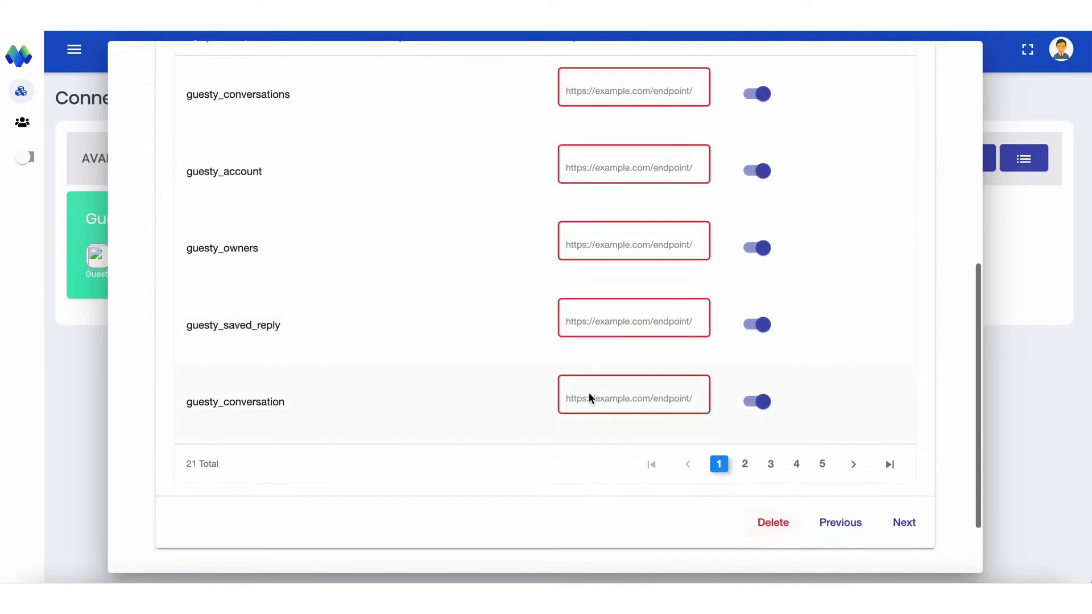
# Deactivate the guesty_saved_reply entity in the Webhooks adapter and activate it again
pyautogui.click(760, 325)
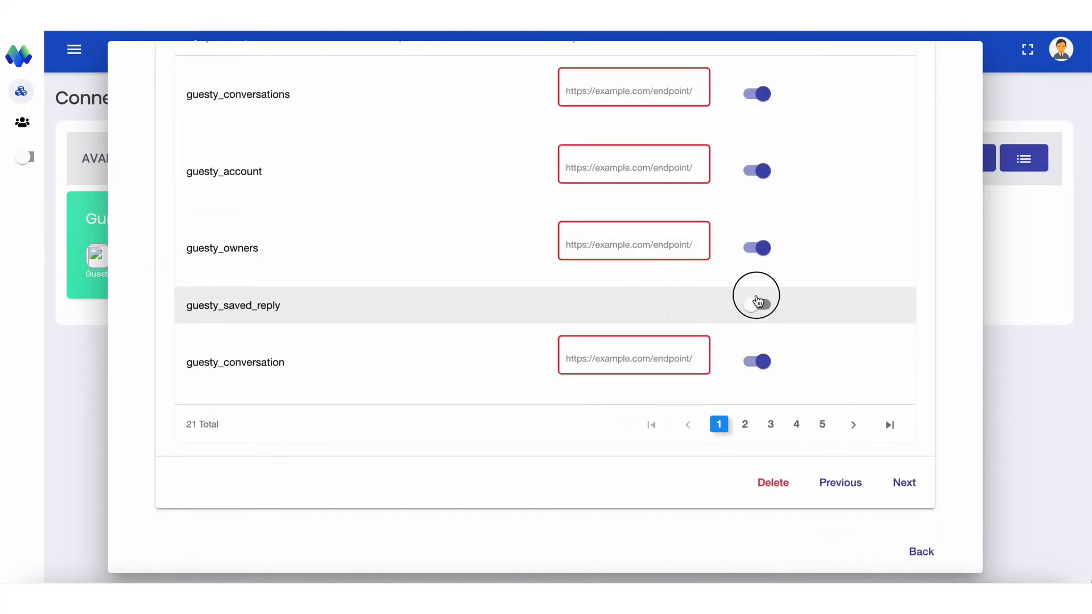
pyautogui.click(758, 302)
pyautogui.scroll(10, 745, 287)
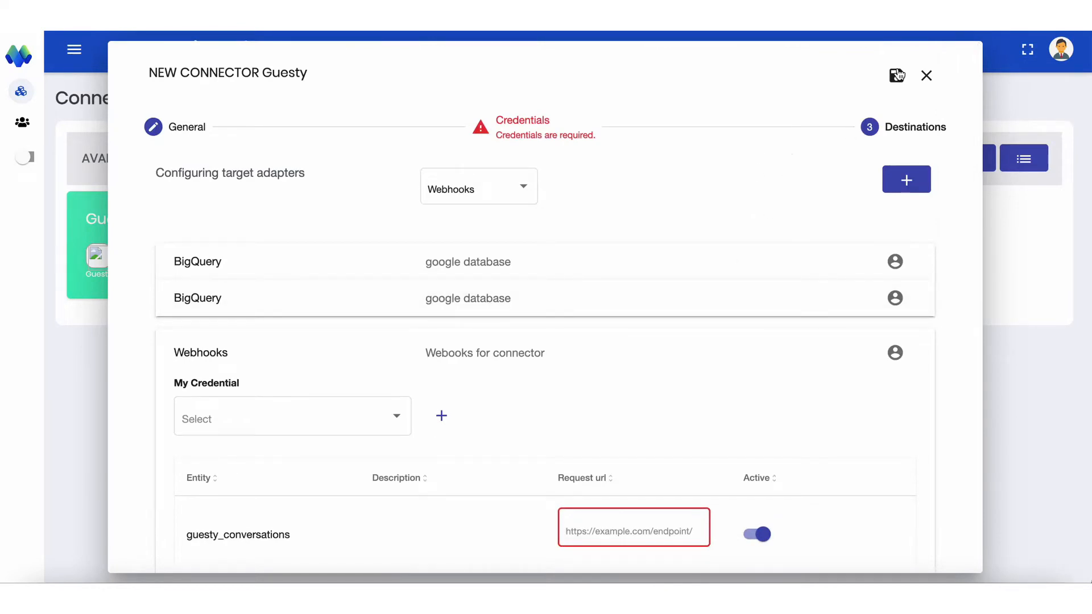
# Close the new connector form, switch to BigQuery in Google Cloud and look through the Guesty tables in the movinglake dataset
pyautogui.click(928, 77)
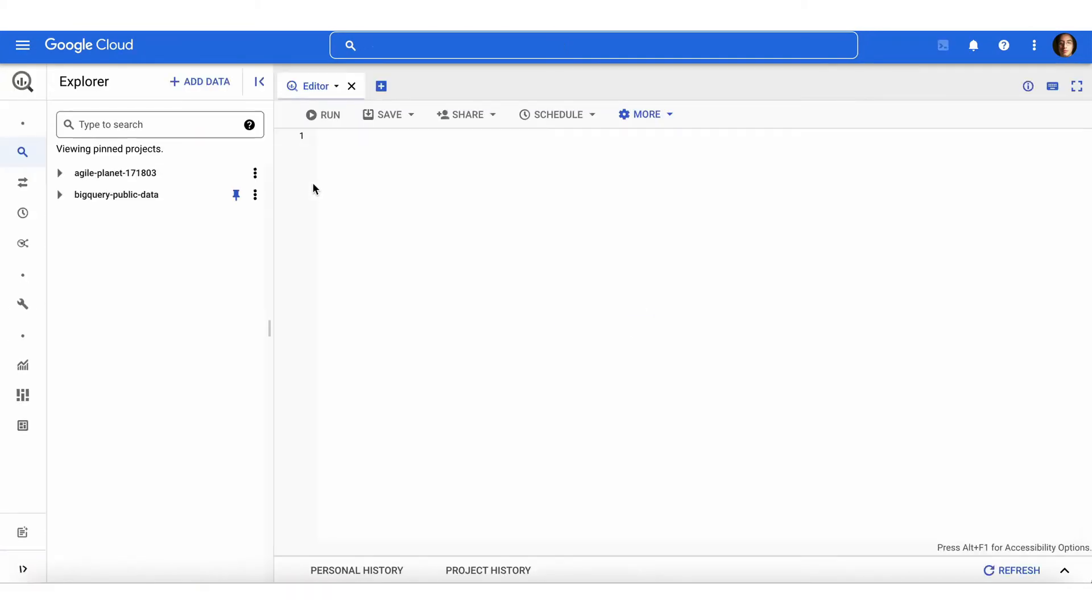
pyautogui.click(60, 173)
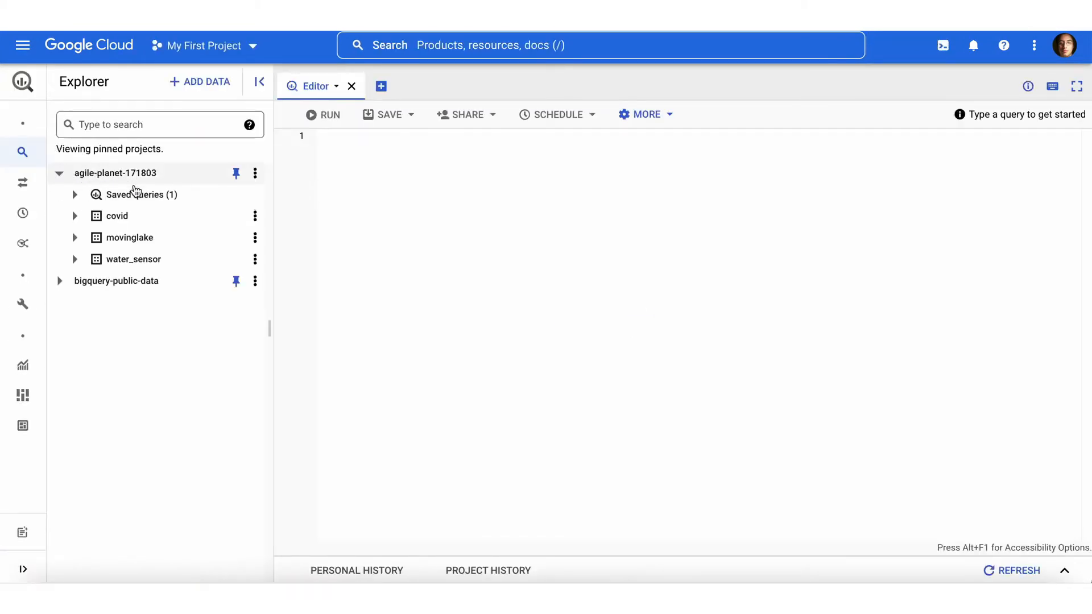
pyautogui.click(82, 240)
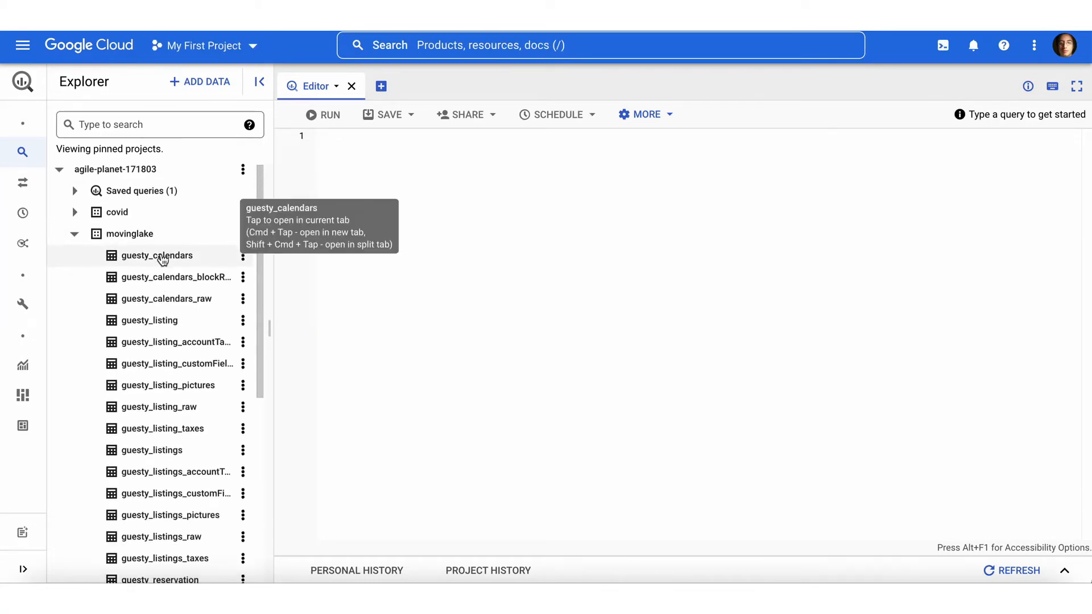
pyautogui.scroll(-2, 163, 256)
pyautogui.scroll(-3, 164, 257)
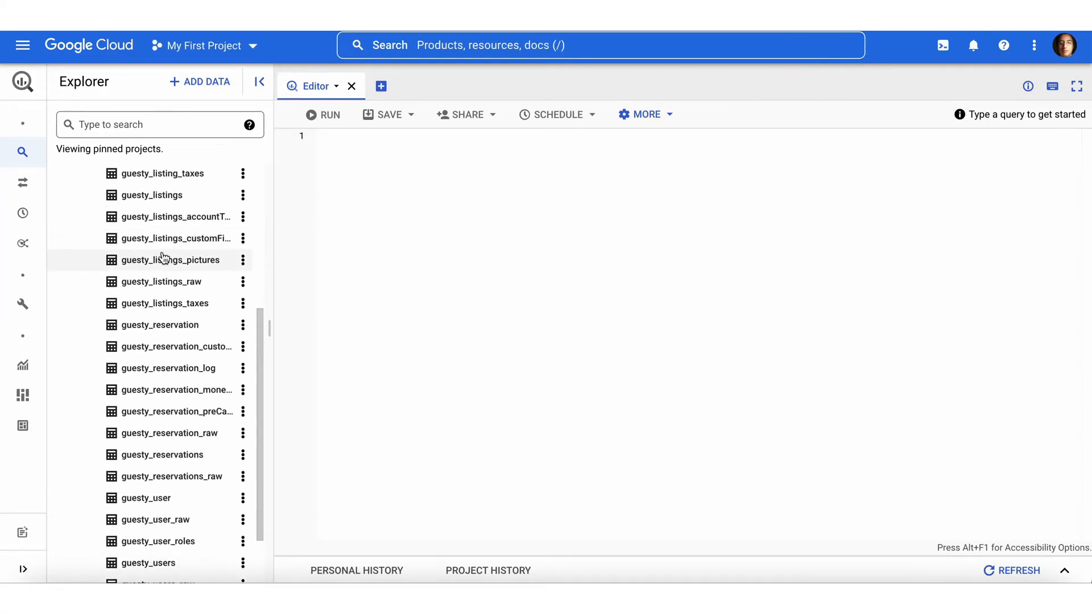
pyautogui.scroll(4, 163, 257)
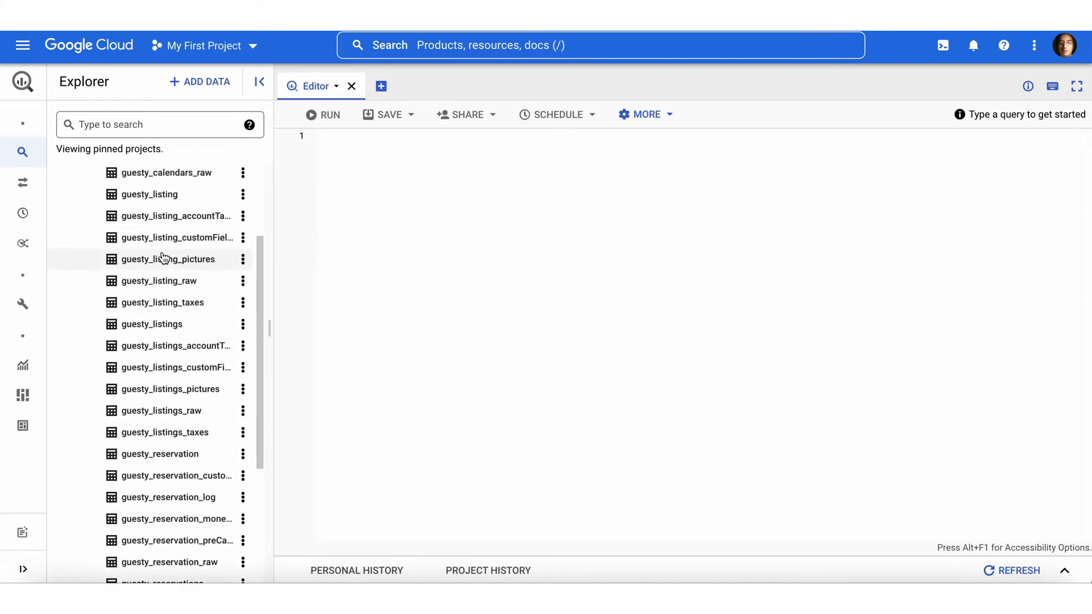
pyautogui.scroll(-4, 182, 322)
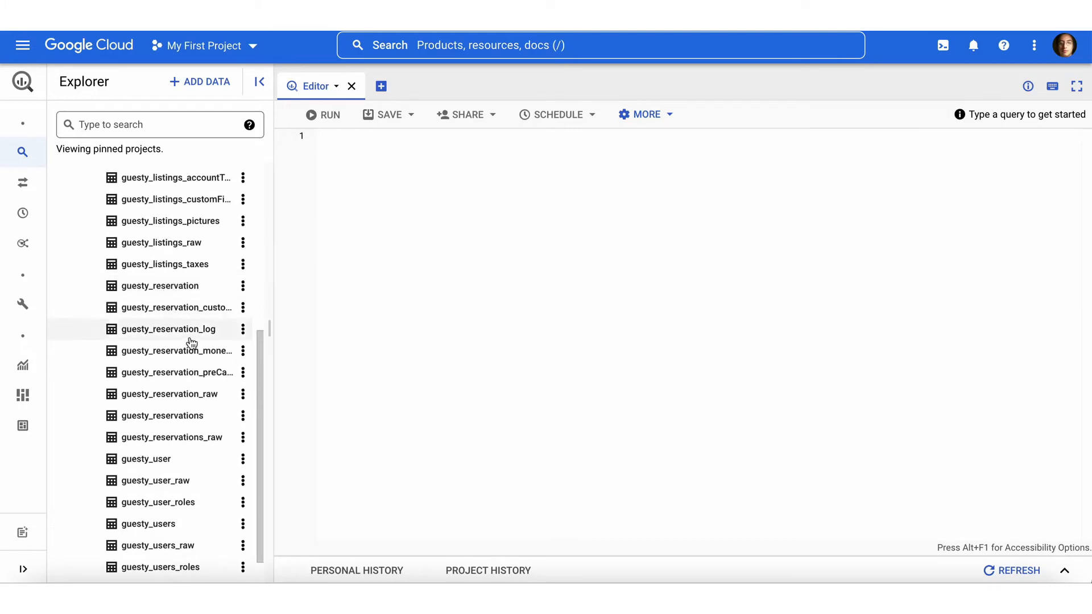
# Inspect the schema and the data preview of the guesty_reservation_raw table
pyautogui.click(169, 398)
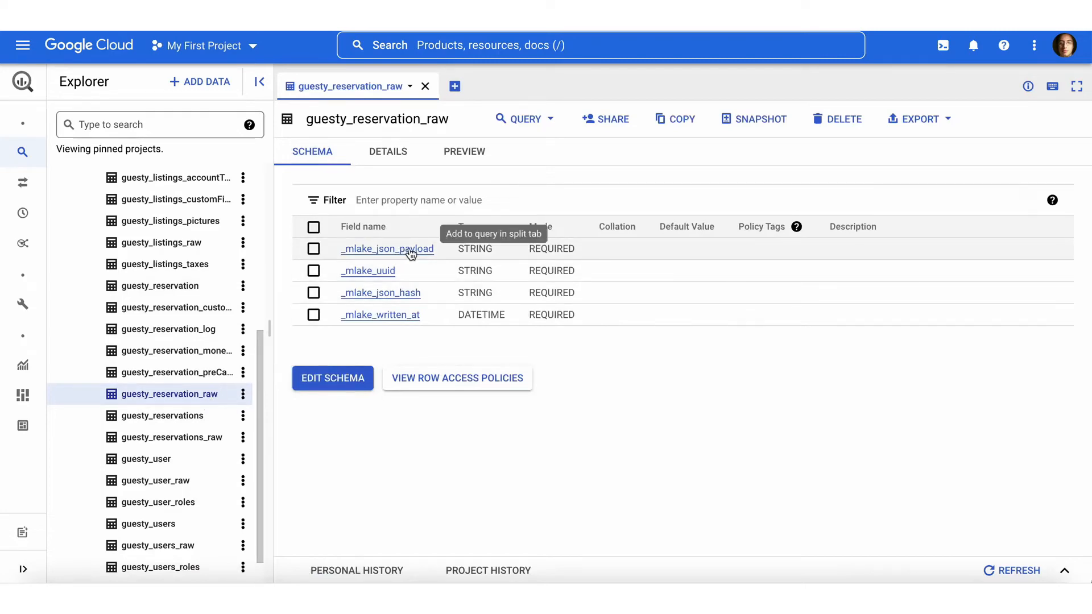
pyautogui.click(465, 152)
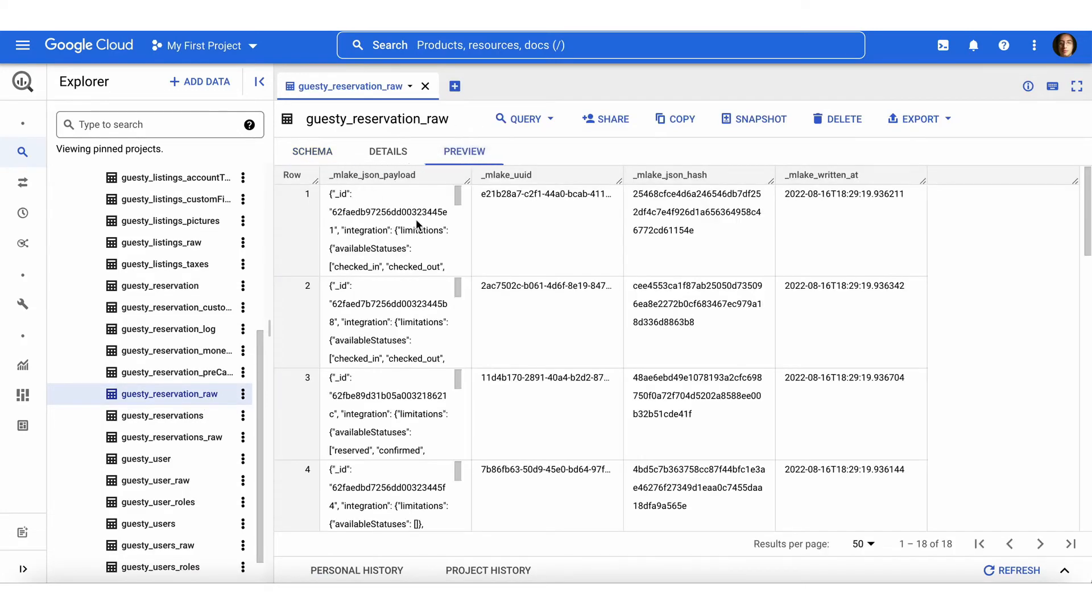
pyautogui.click(327, 155)
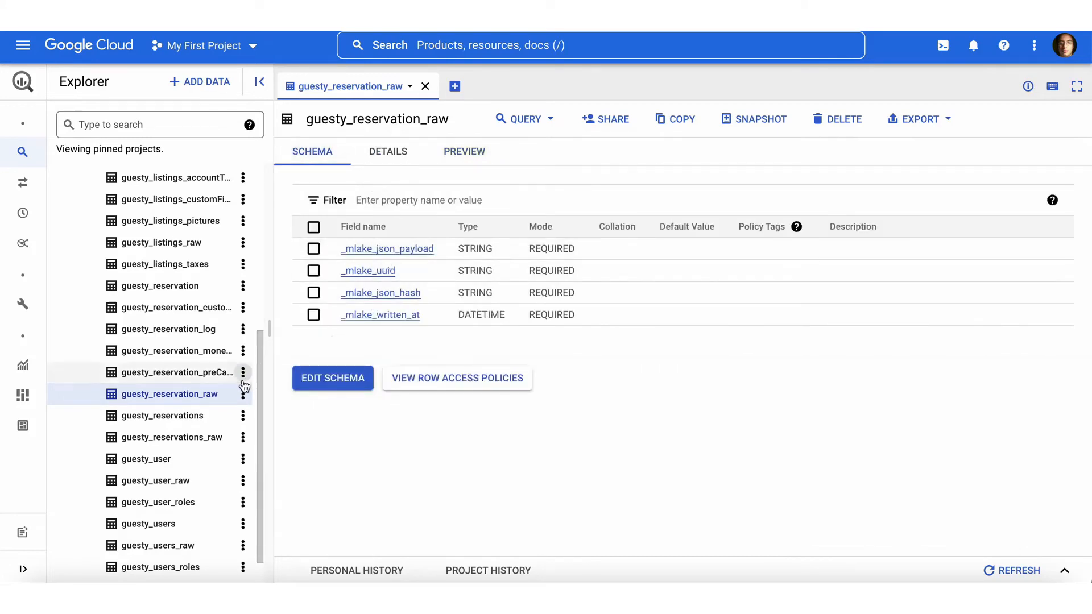
# Examine the full list of schema fields in the guesty_reservation table
pyautogui.click(182, 285)
pyautogui.scroll(-1, 489, 336)
pyautogui.scroll(-10, 488, 336)
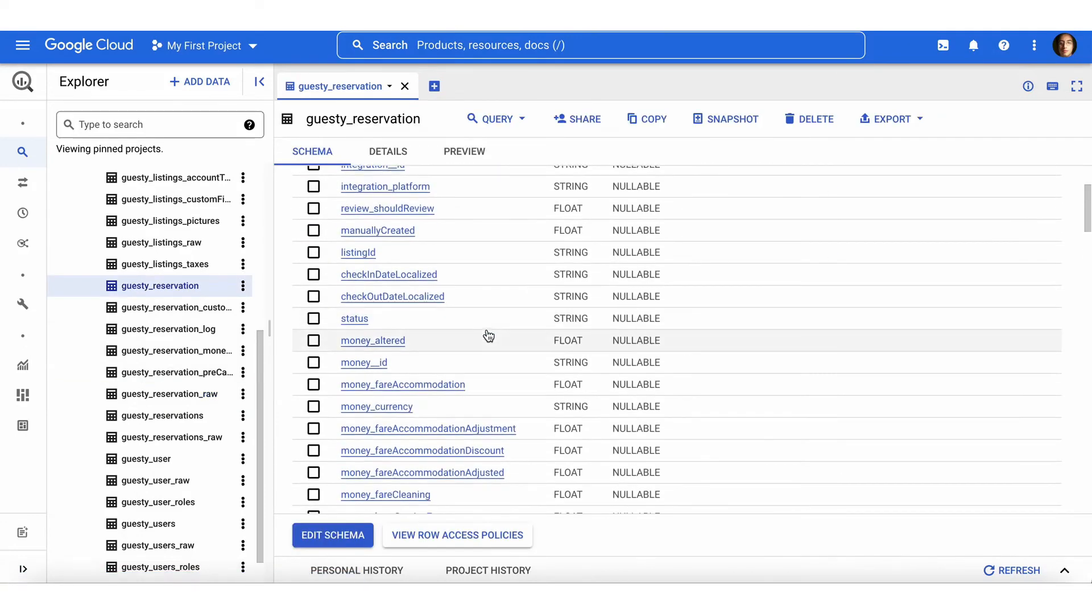
pyautogui.scroll(-10, 489, 336)
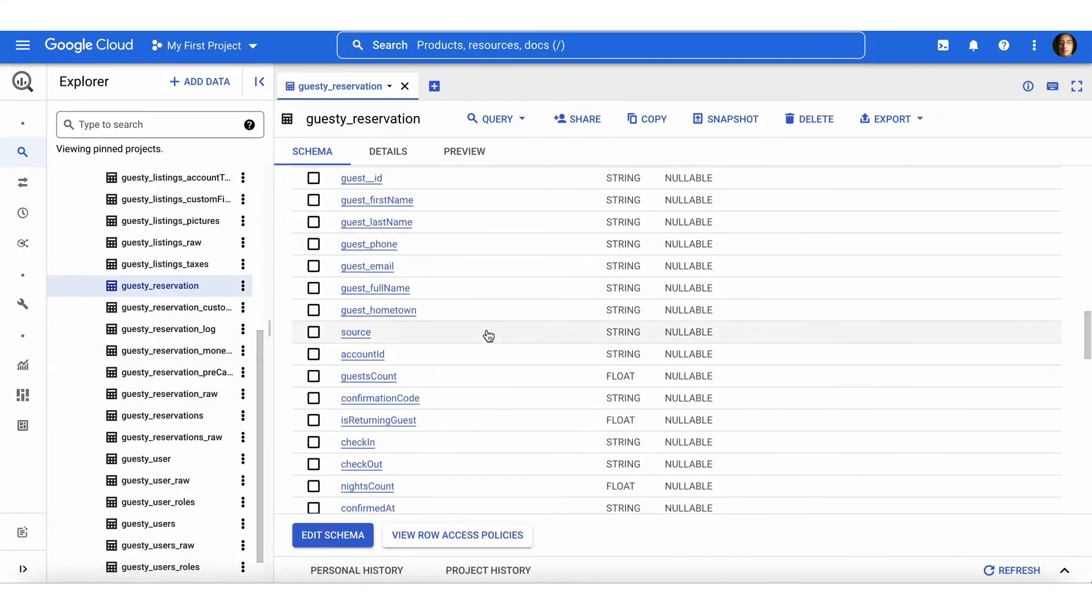
pyautogui.scroll(-5, 489, 336)
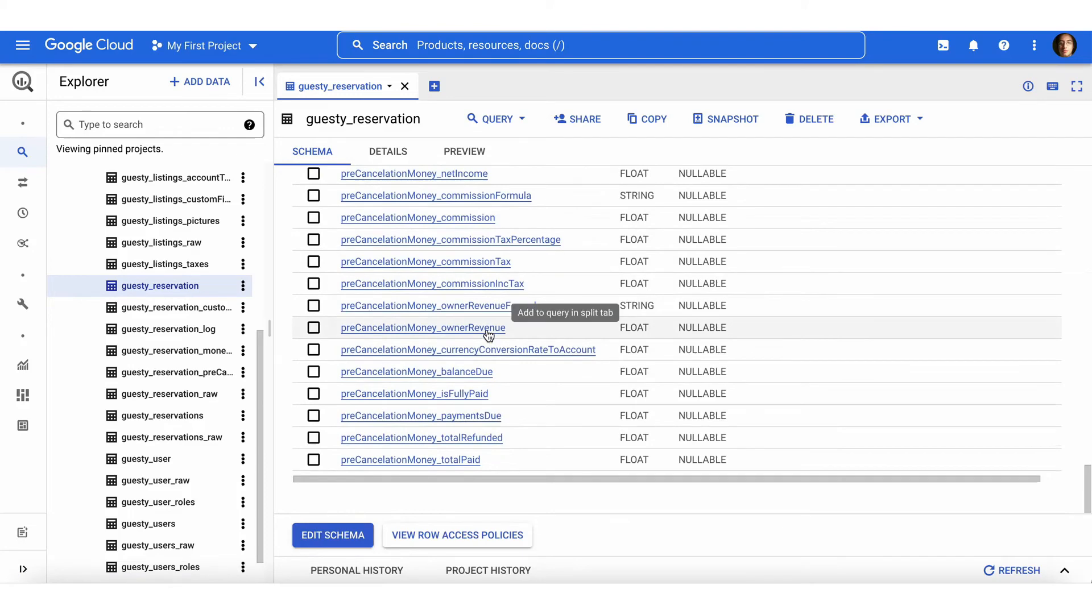
pyautogui.scroll(3, 488, 336)
# View the schemas of the guesty_reservation child tables for custom fields, log, money invoice items and pre-cancelation money
pyautogui.click(215, 307)
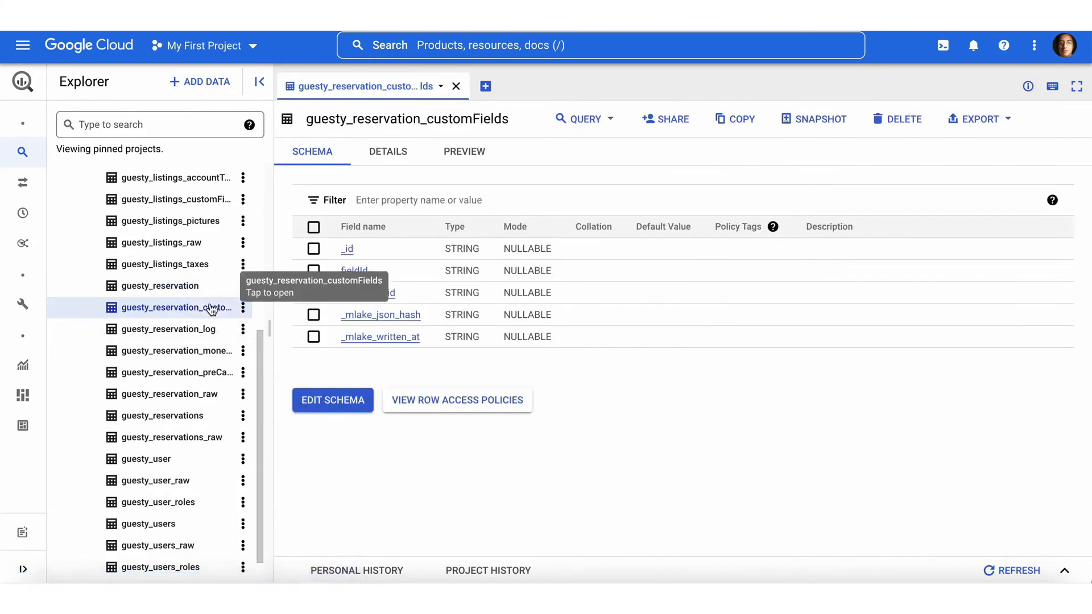
pyautogui.click(208, 331)
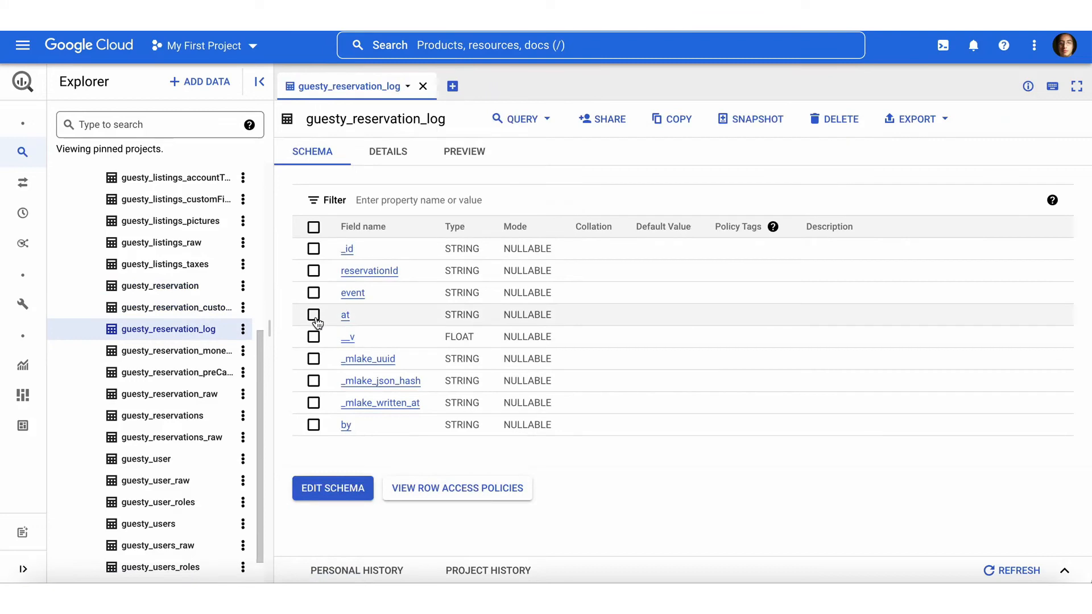
pyautogui.click(213, 351)
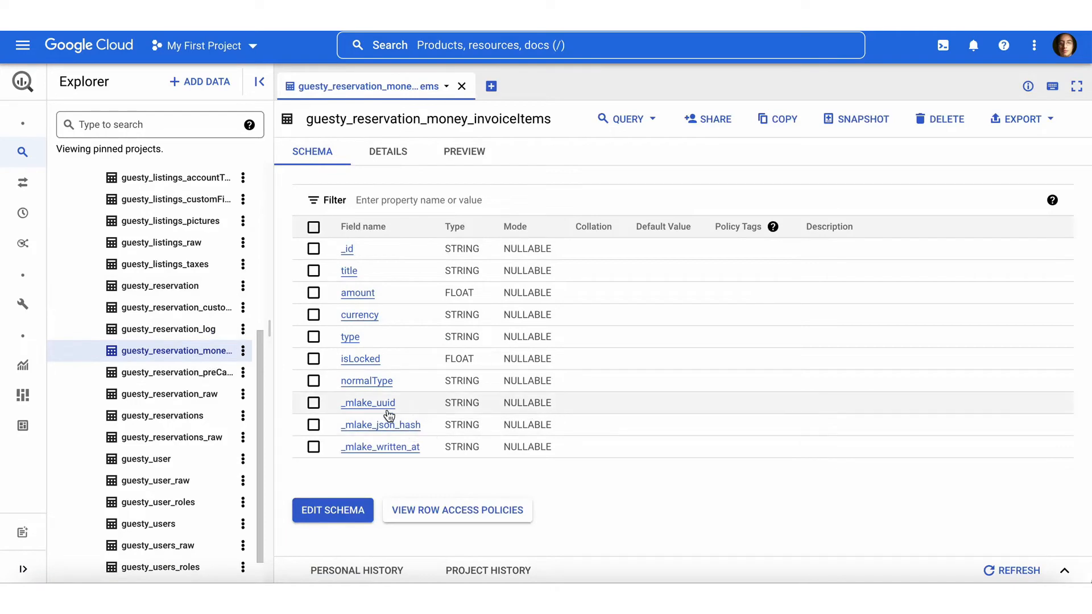
pyautogui.click(208, 372)
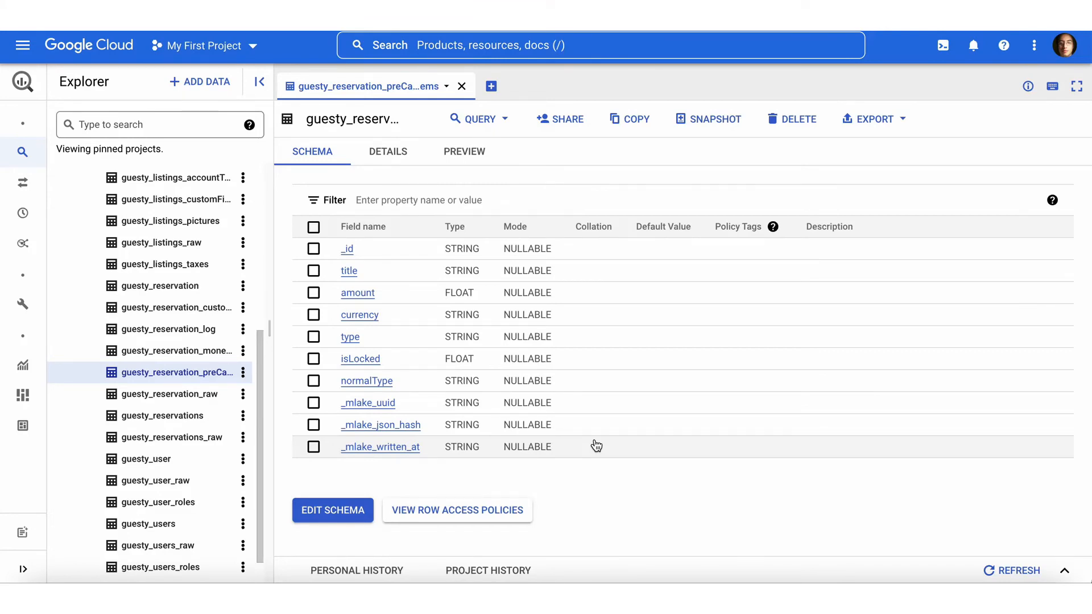
# Open the guesty_calendars table in the movinglake dataset and examine its schema fields
pyautogui.scroll(-2, 210, 441)
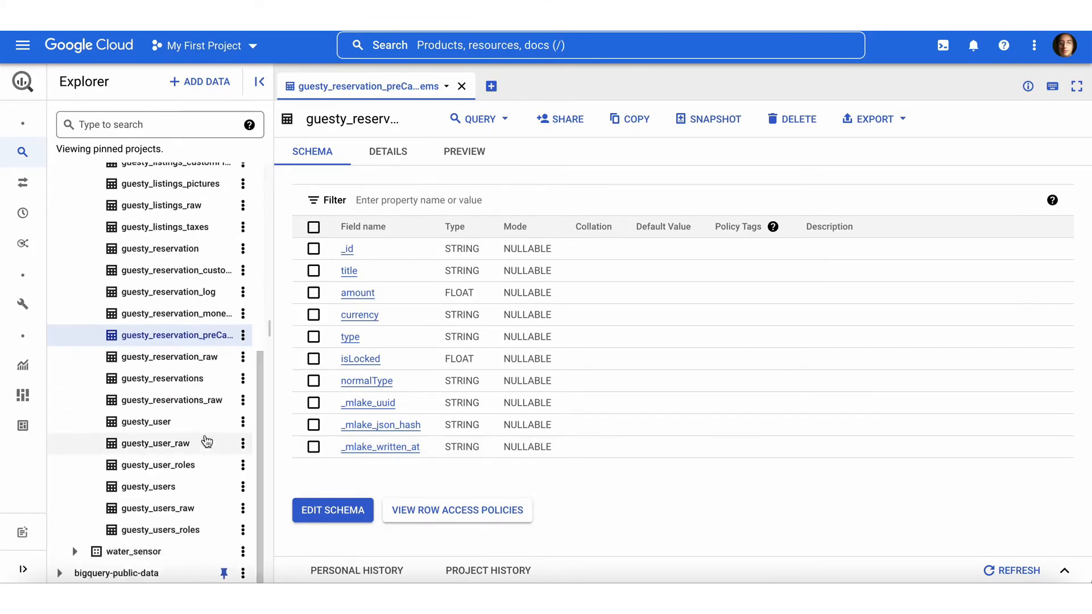
pyautogui.scroll(4, 206, 441)
pyautogui.scroll(3, 207, 442)
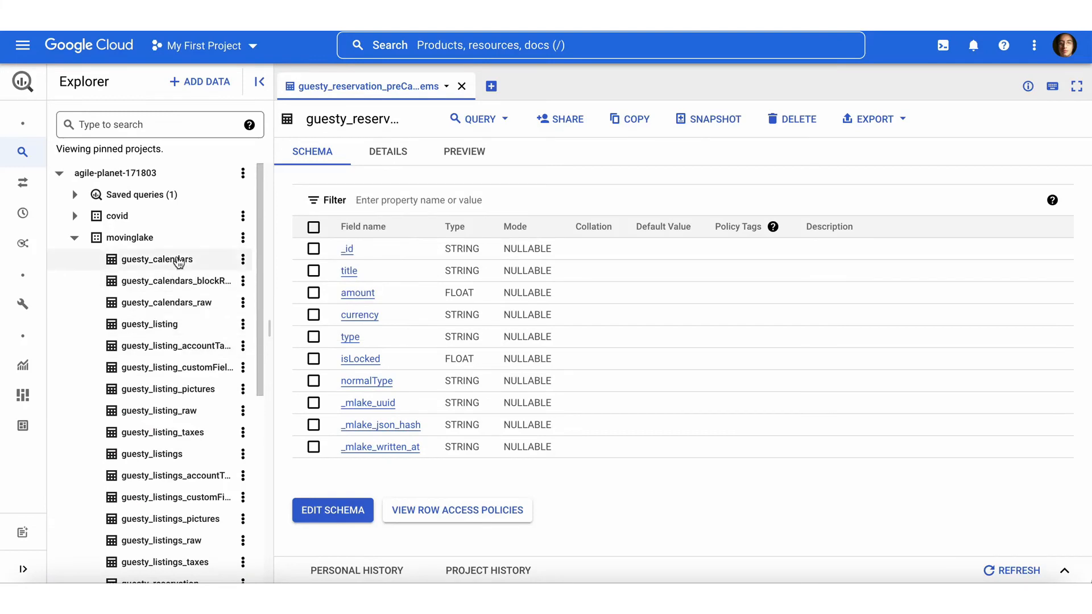
pyautogui.scroll(-1, 198, 467)
pyautogui.scroll(1, 198, 467)
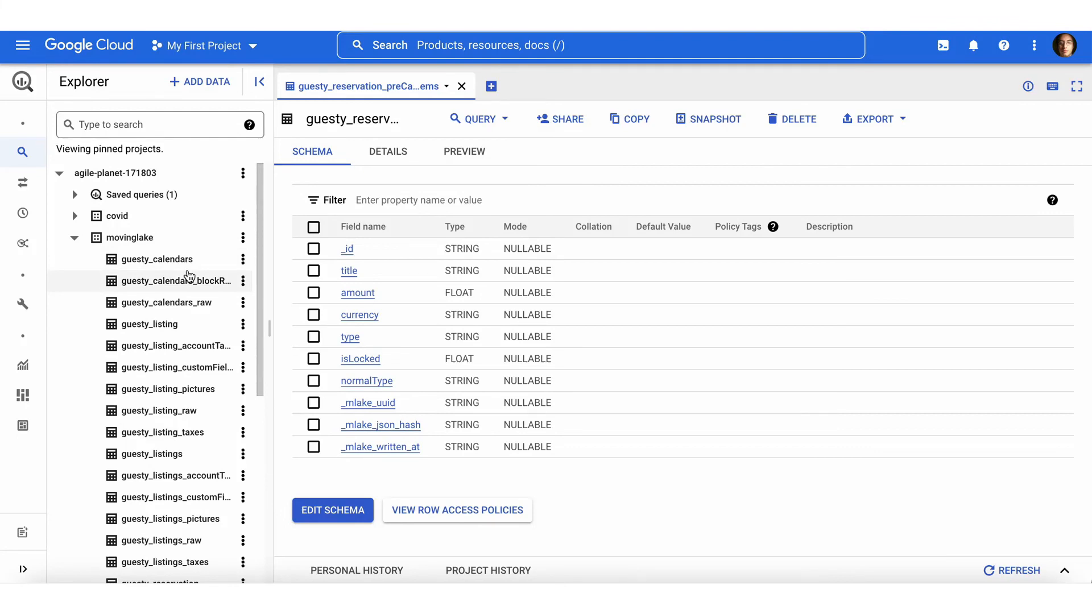
pyautogui.click(194, 260)
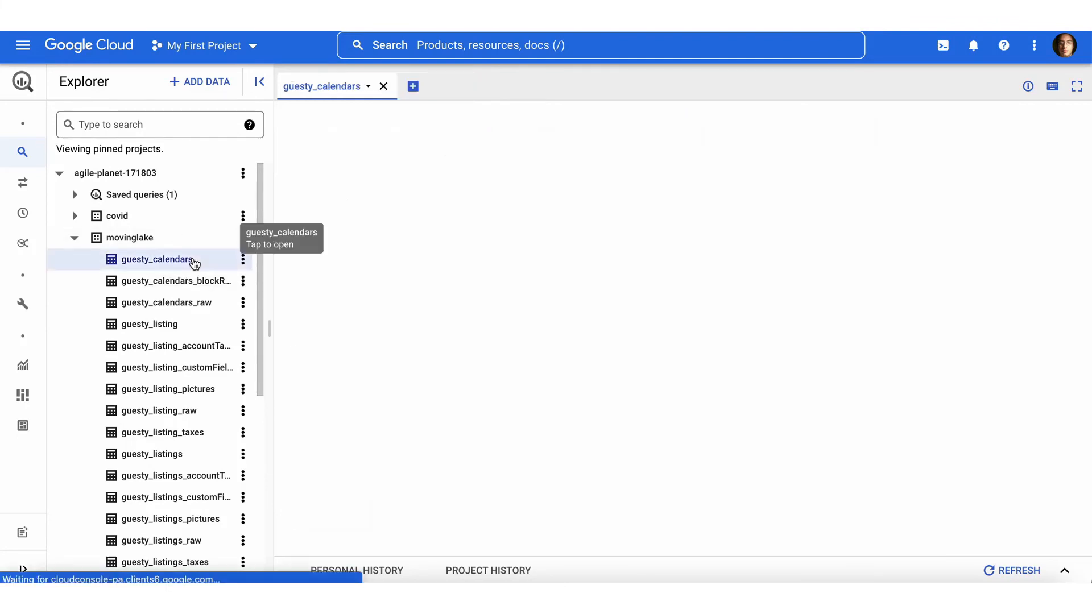
pyautogui.scroll(-3, 418, 384)
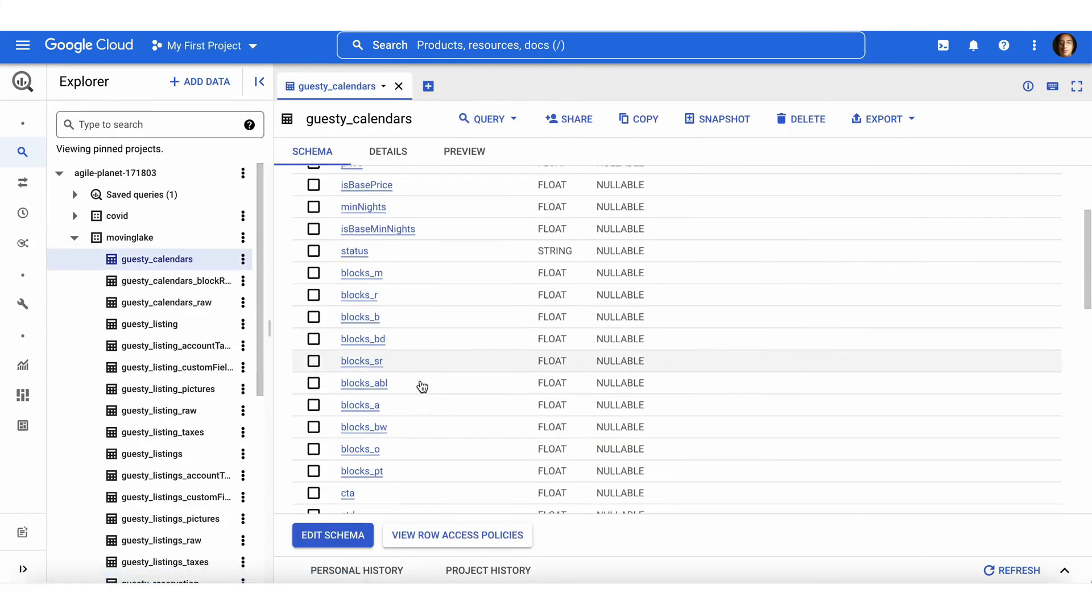
pyautogui.scroll(1, 420, 386)
pyautogui.scroll(-10, 421, 388)
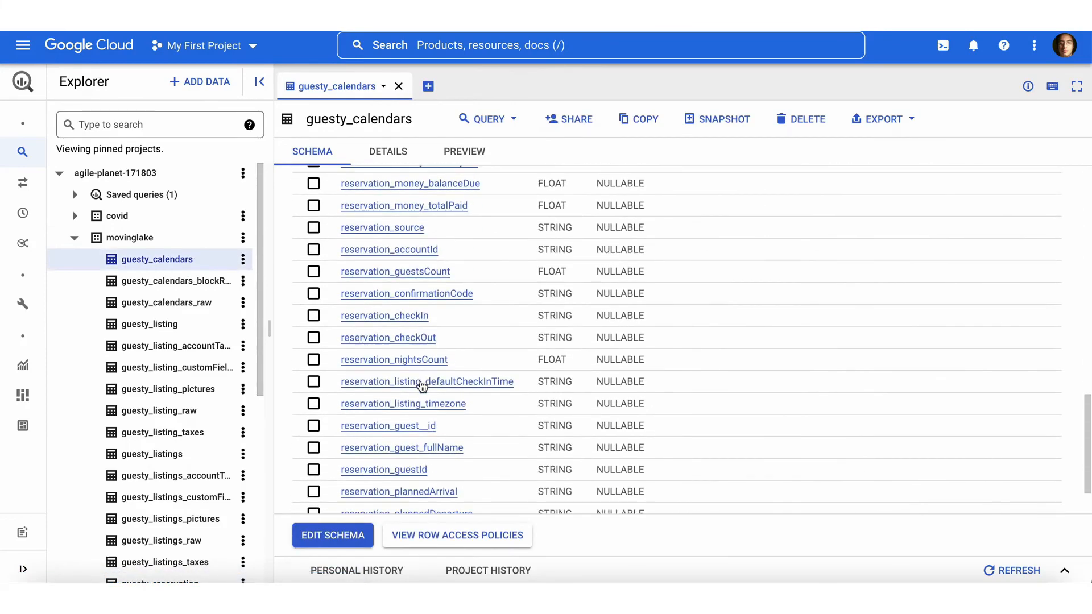
pyautogui.scroll(6, 422, 388)
pyautogui.scroll(5, 422, 387)
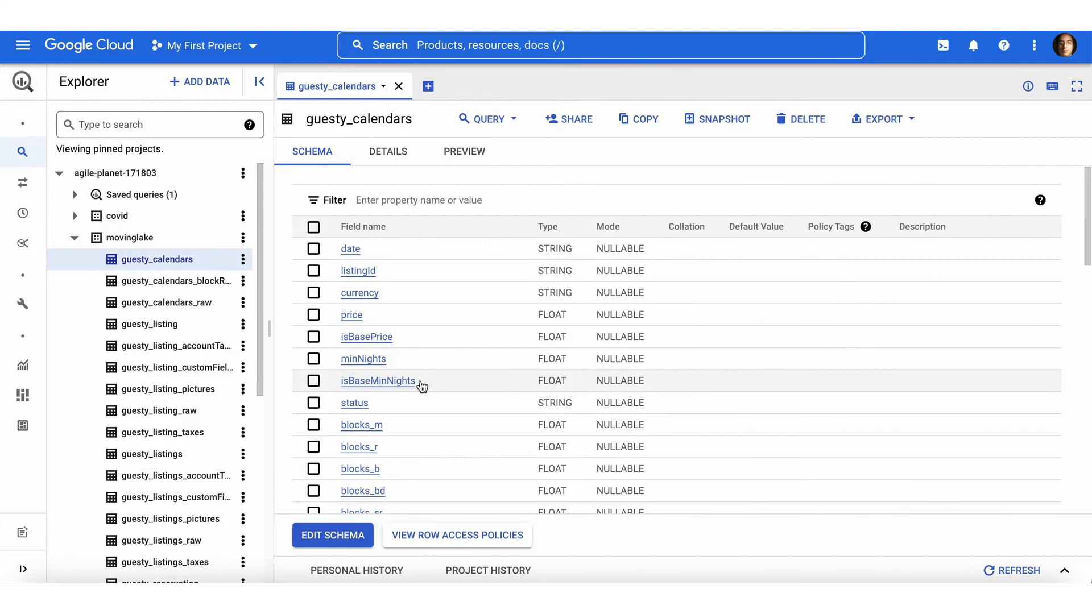